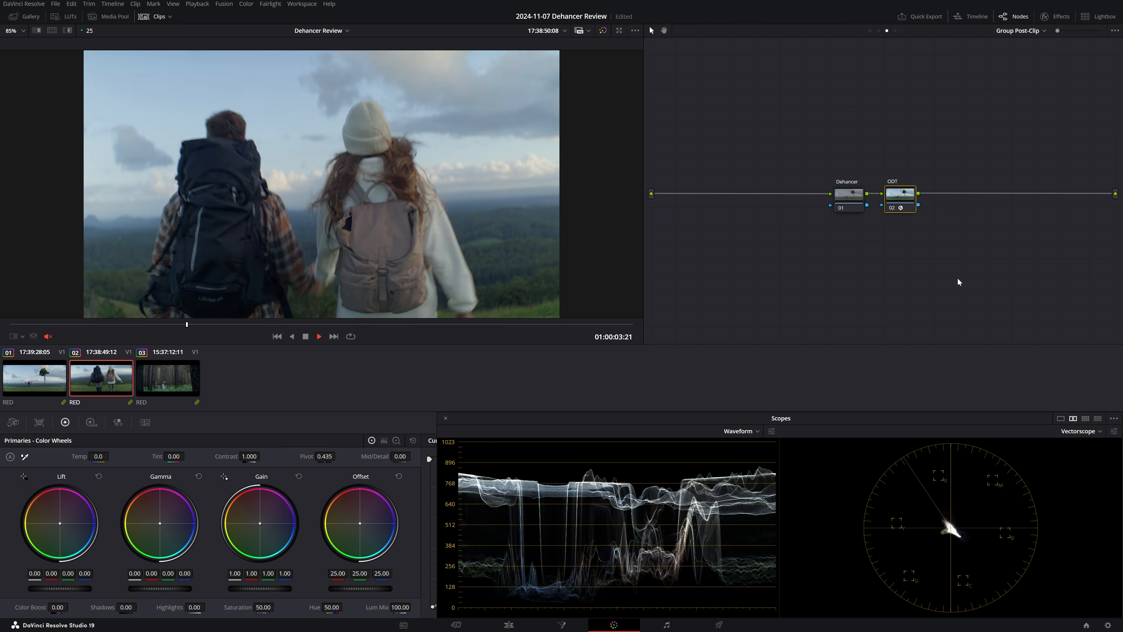
- Stop playback, return to the start of the timeline and examine the first clip in the enlarged viewer
key(space)
key(Home)
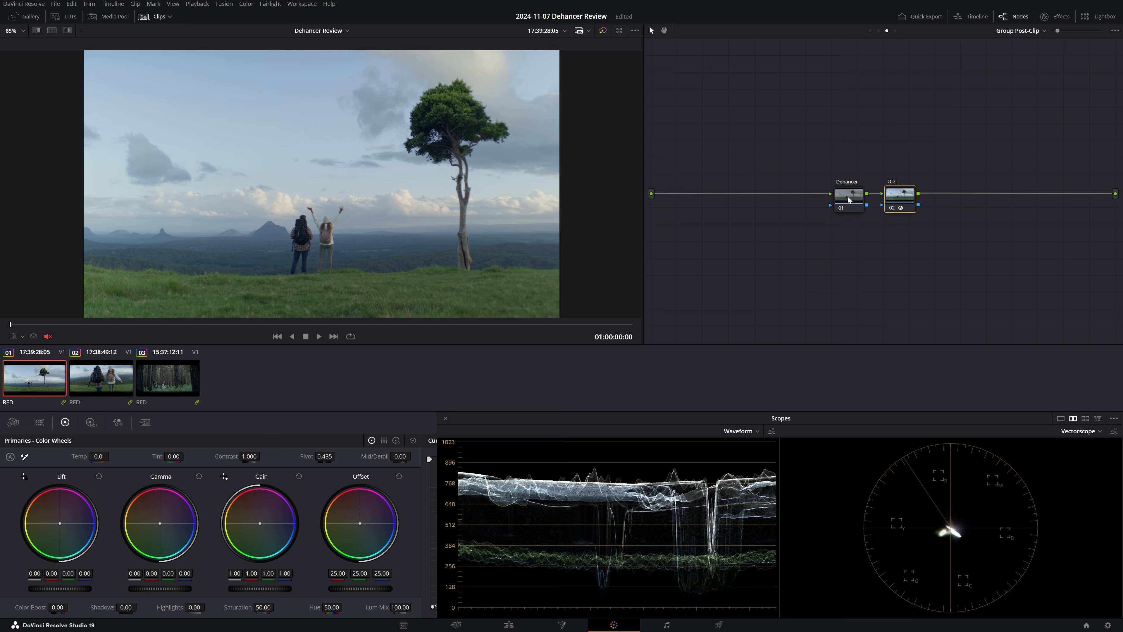
key(alt+f)
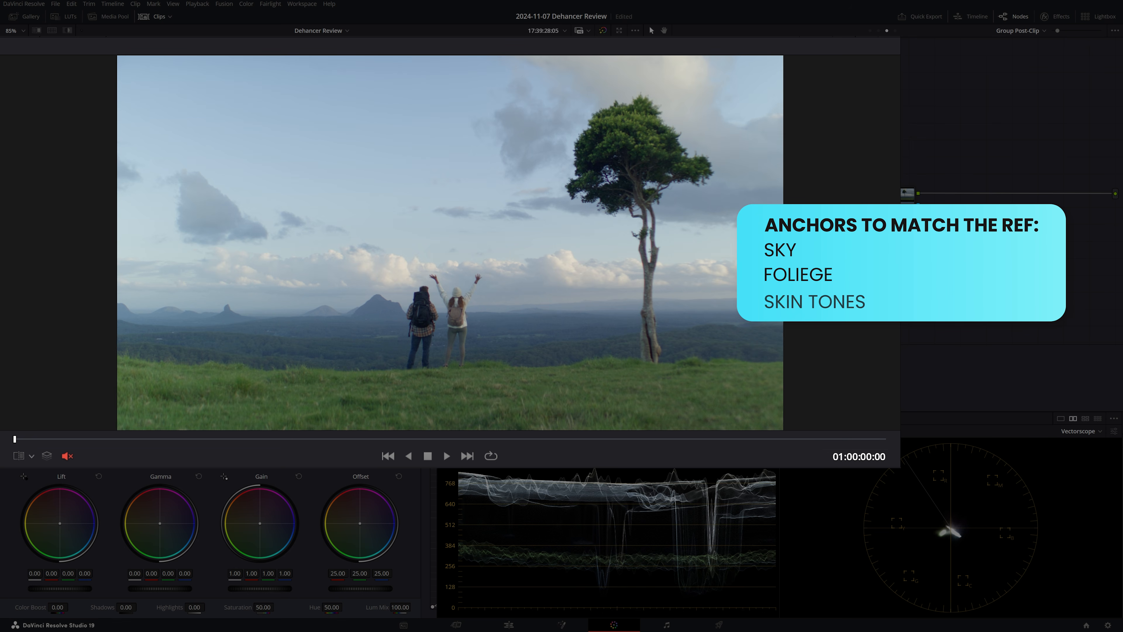
key(alt+f)
- Find the Dehancer Pro effect in the effects library and apply it to the Dehancer node
click(1060, 17)
text(dehanc)
drag(1008, 83, 822, 197)
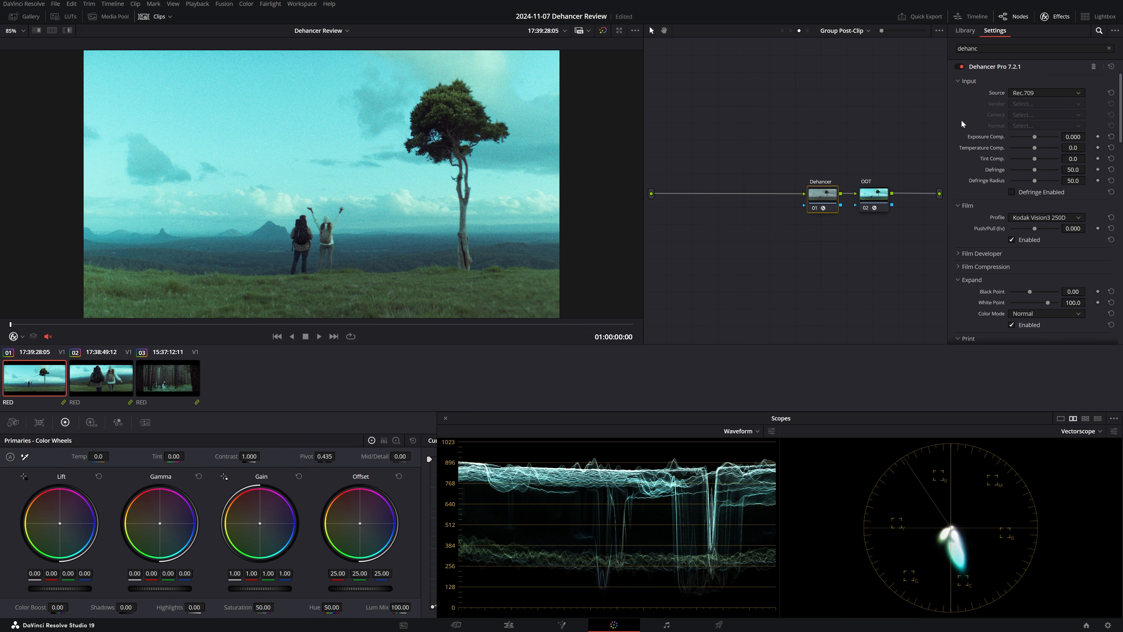
- Disable all tools of the Dehancer Pro effect at once
scroll(971, 190, down, 10)
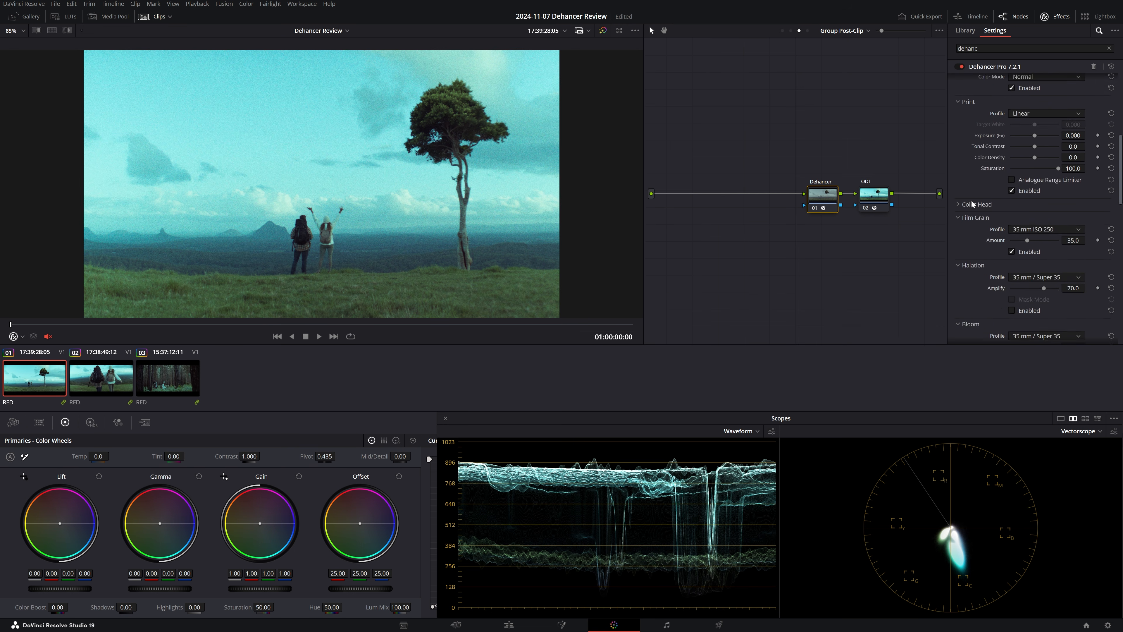
scroll(975, 212, down, 2)
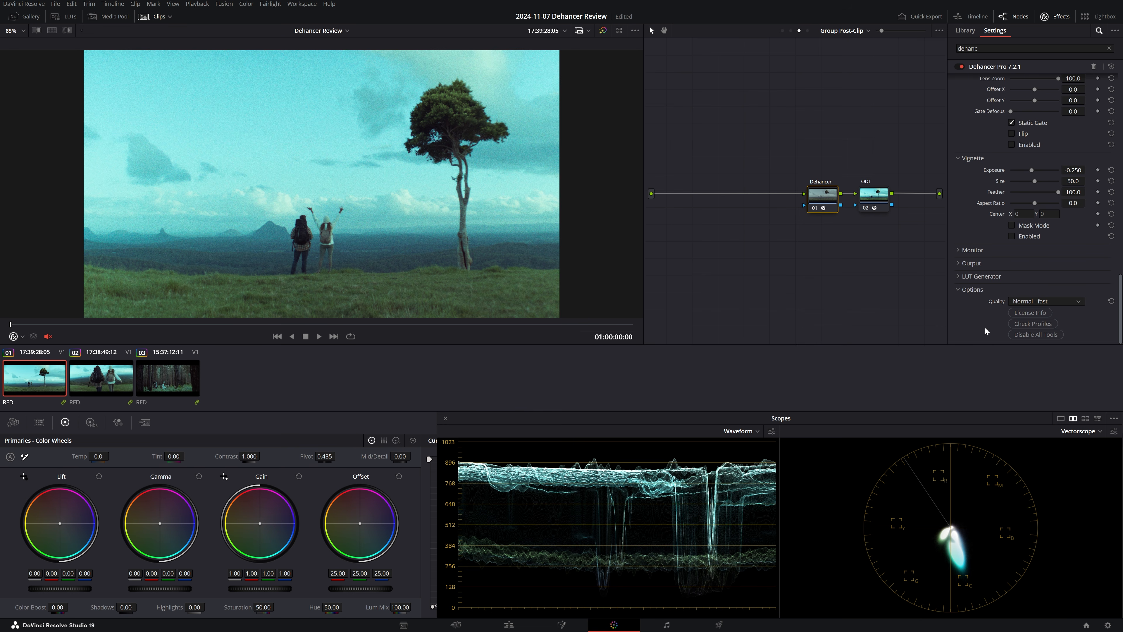
click(1063, 335)
- Set the Dehancer input source to DVR WG/Intermediate and collapse the tool sections
scroll(1104, 323, up, 12)
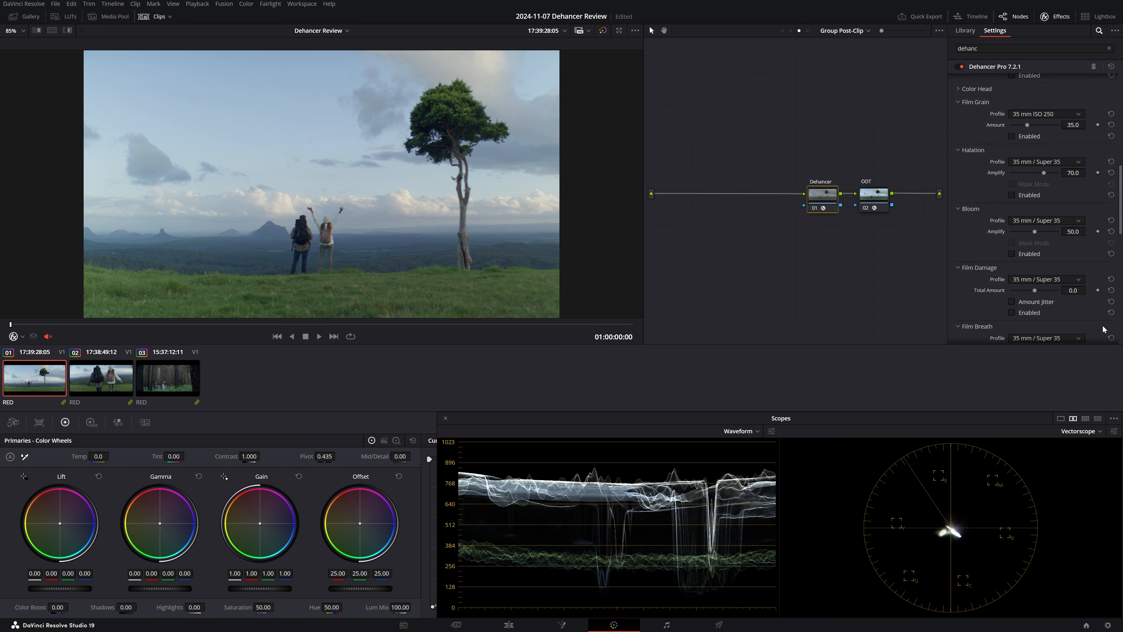
click(1060, 94)
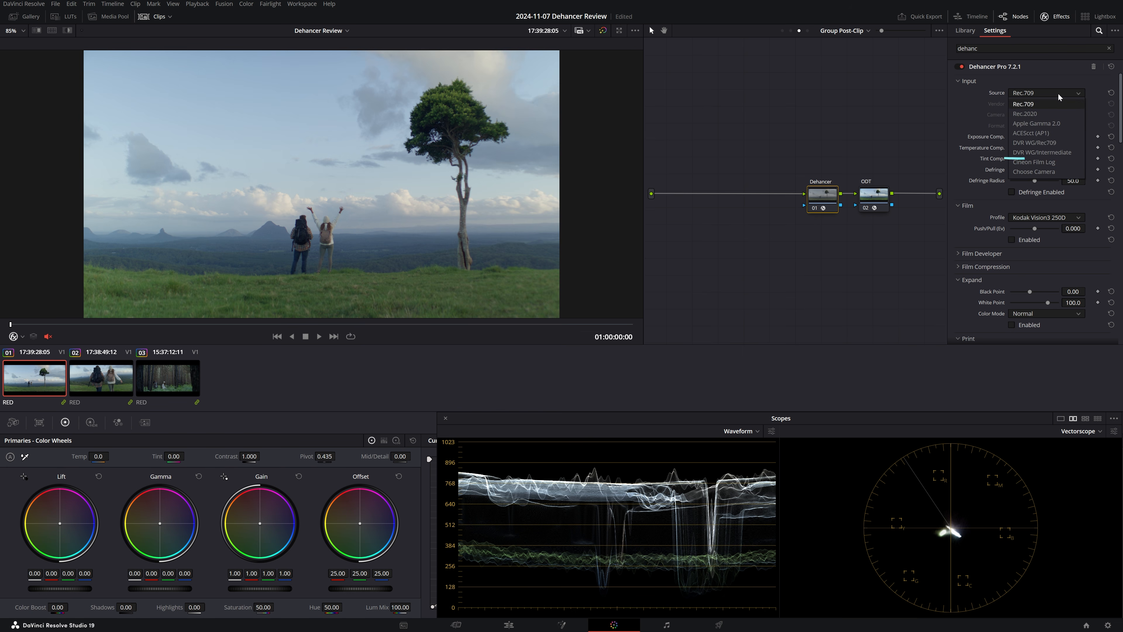
click(1079, 153)
click(970, 82)
click(964, 93)
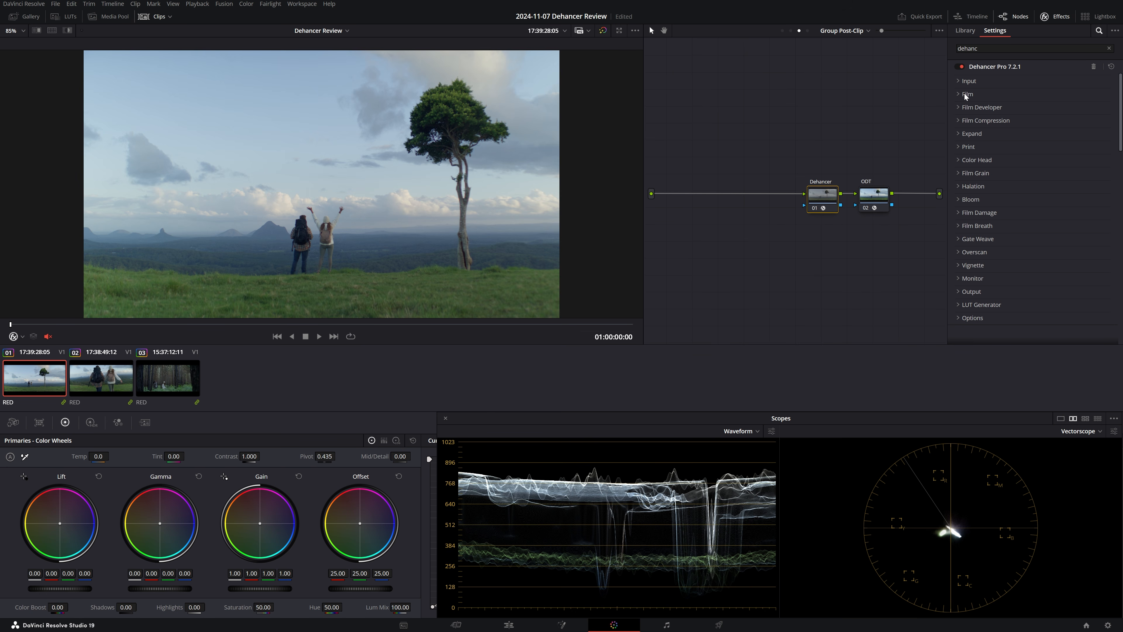
- Enable the Film tool and try the Kodak Pro Image 100 profile
click(966, 94)
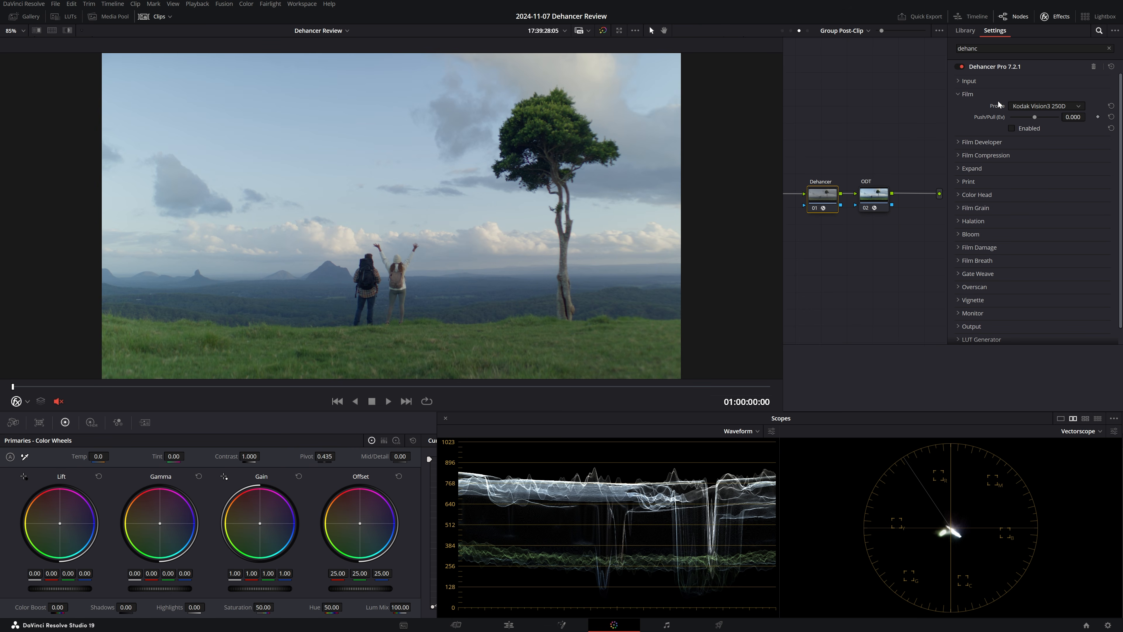
click(1011, 128)
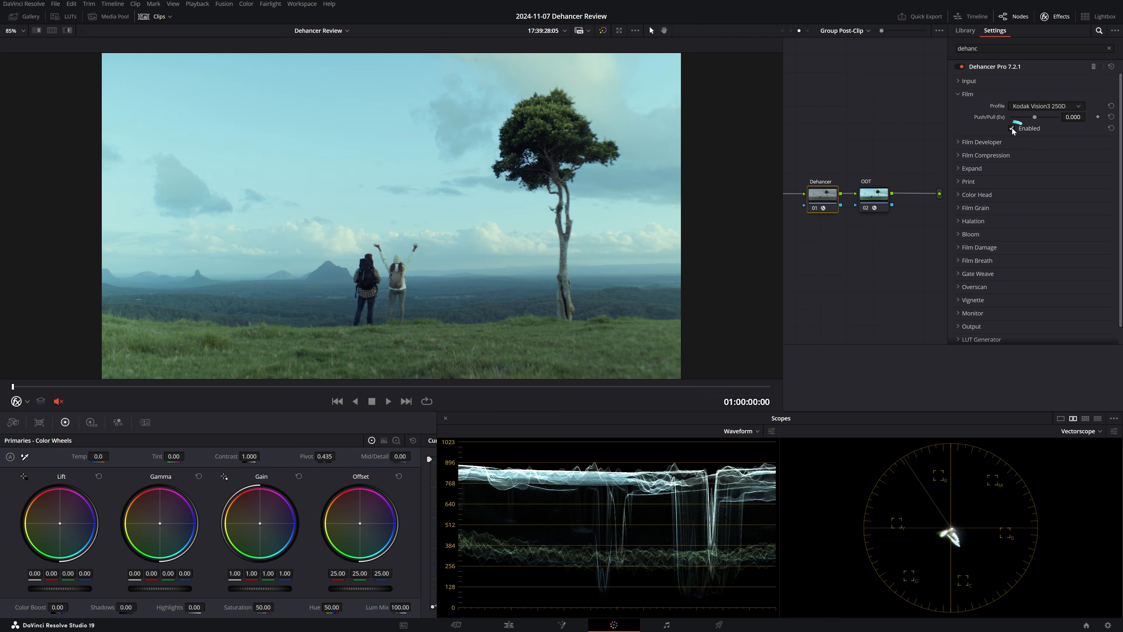
click(1037, 107)
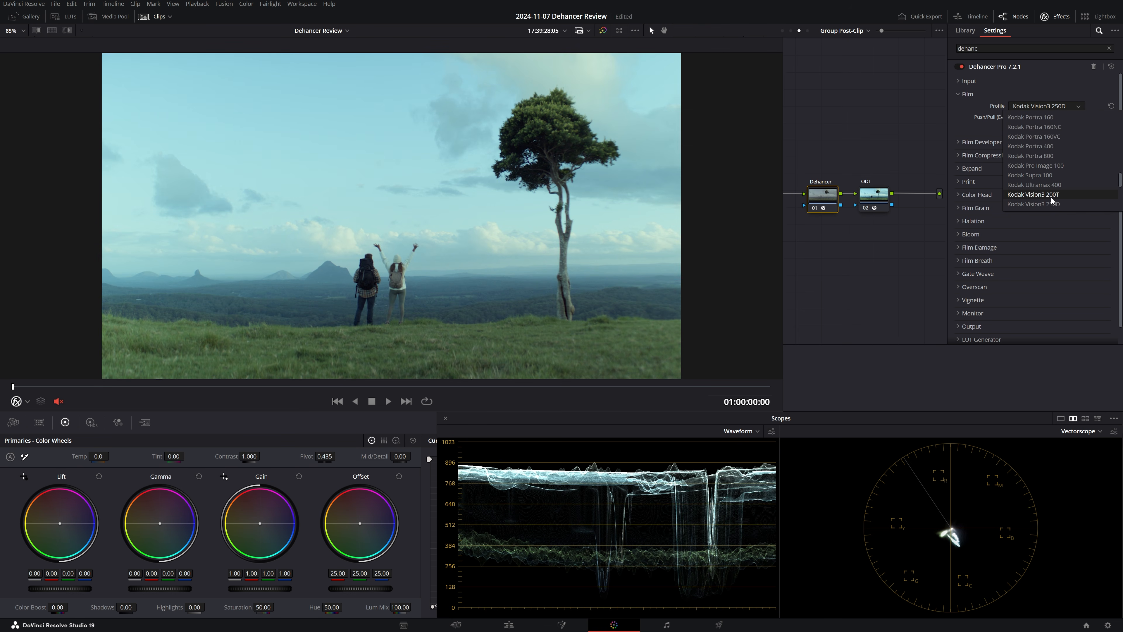
click(1054, 198)
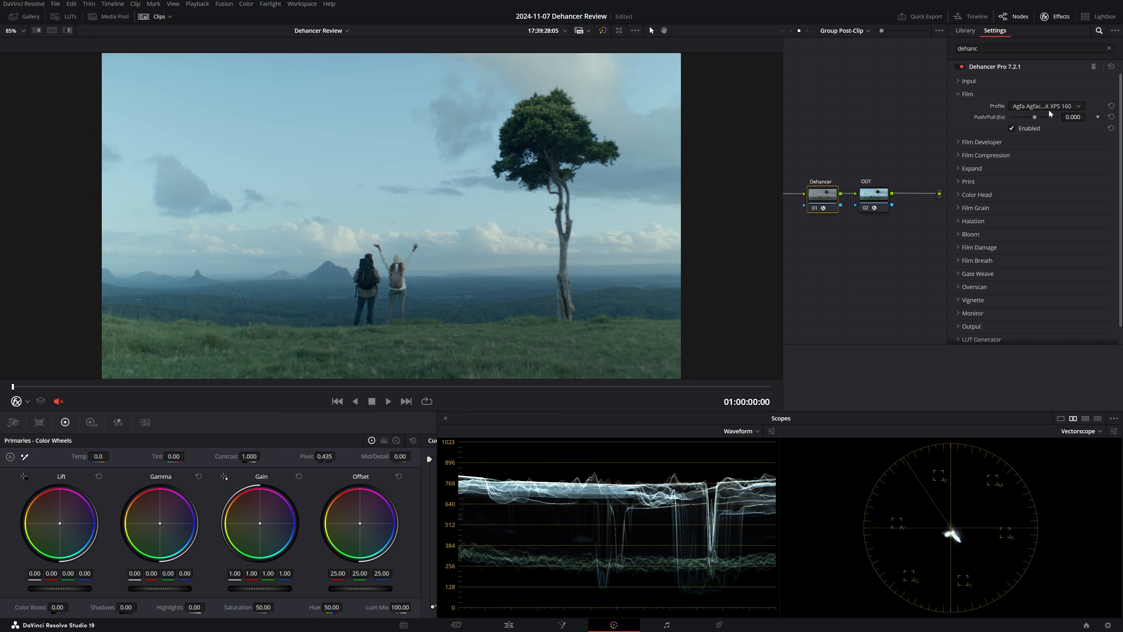
- Set the film profile to Kodak Vision3 500T and compare the image with the Film tool off and on
click(1049, 107)
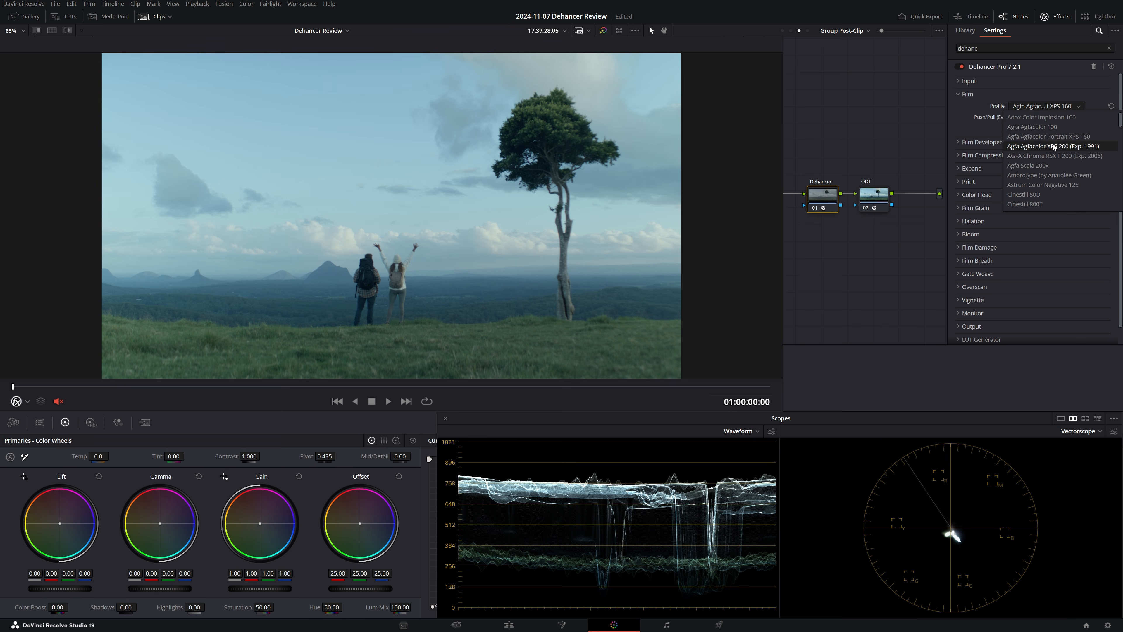
scroll(1061, 160, down, 12)
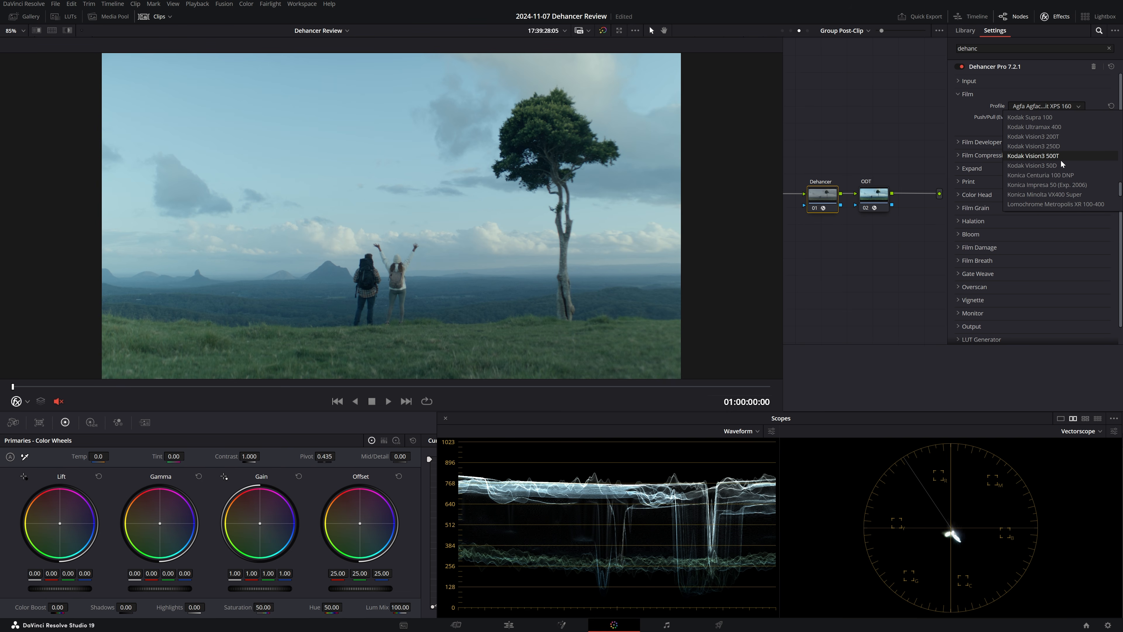
scroll(1049, 161, up, 3)
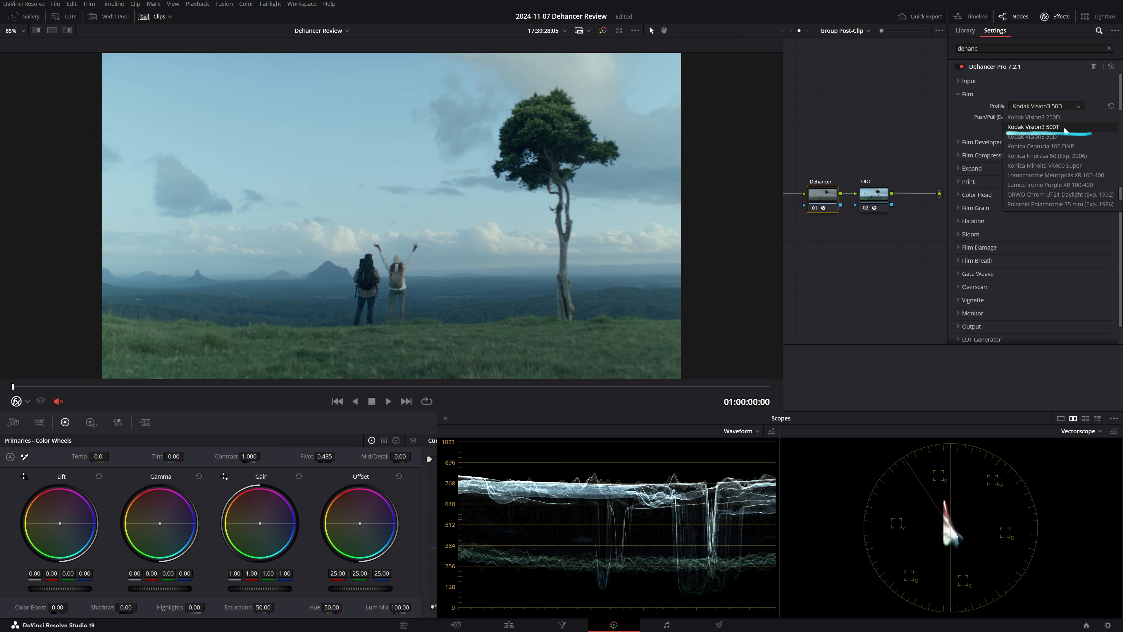
click(1033, 127)
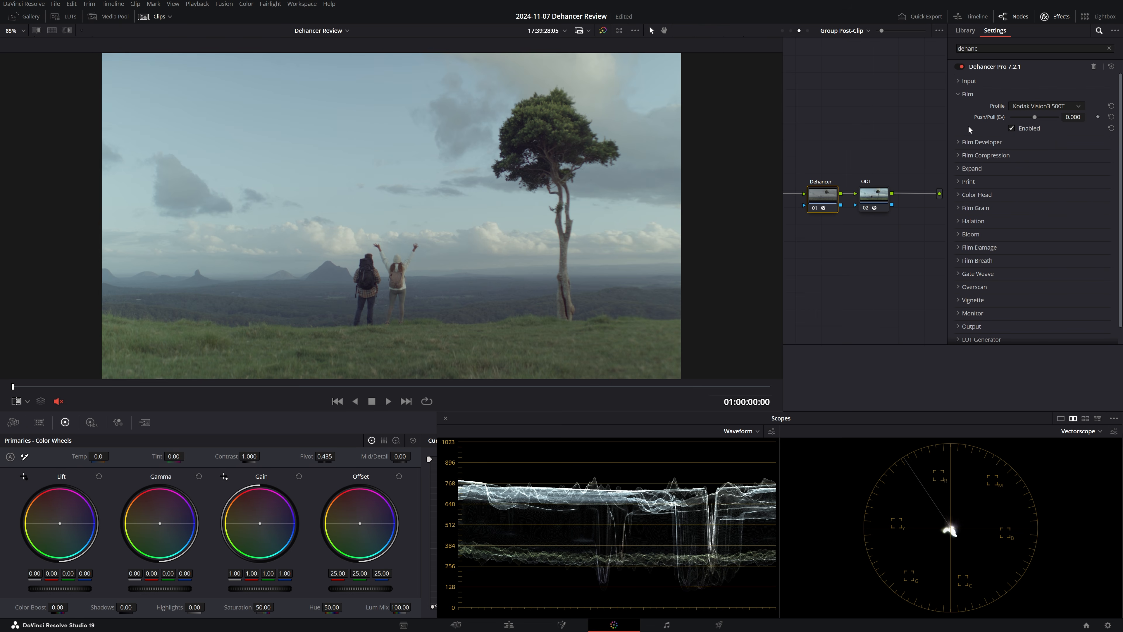
click(1012, 129)
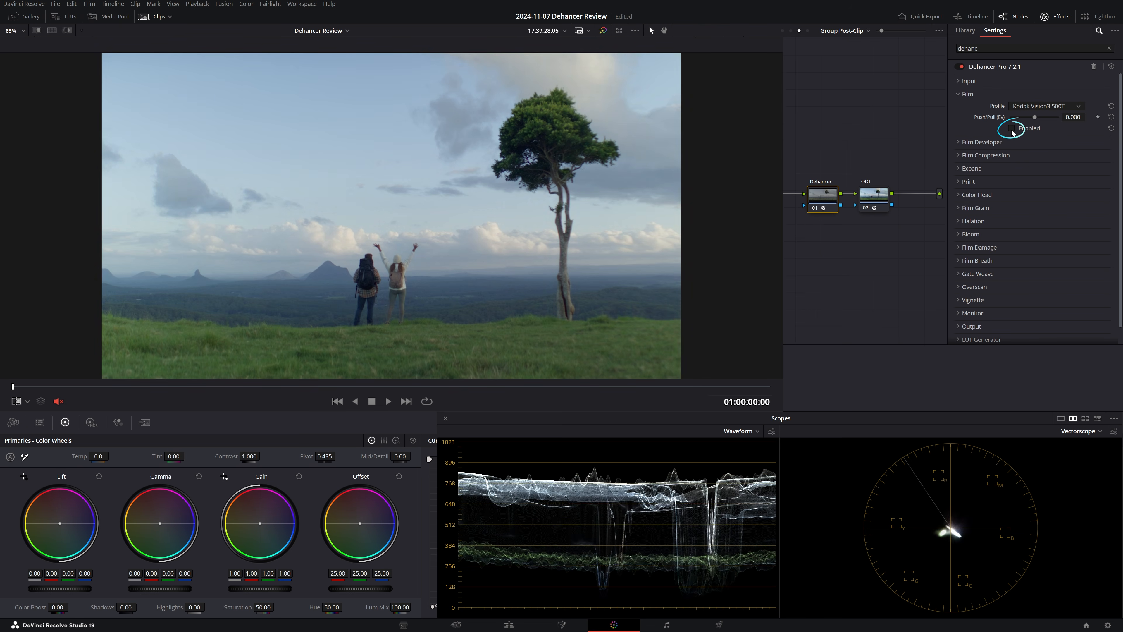
click(1012, 130)
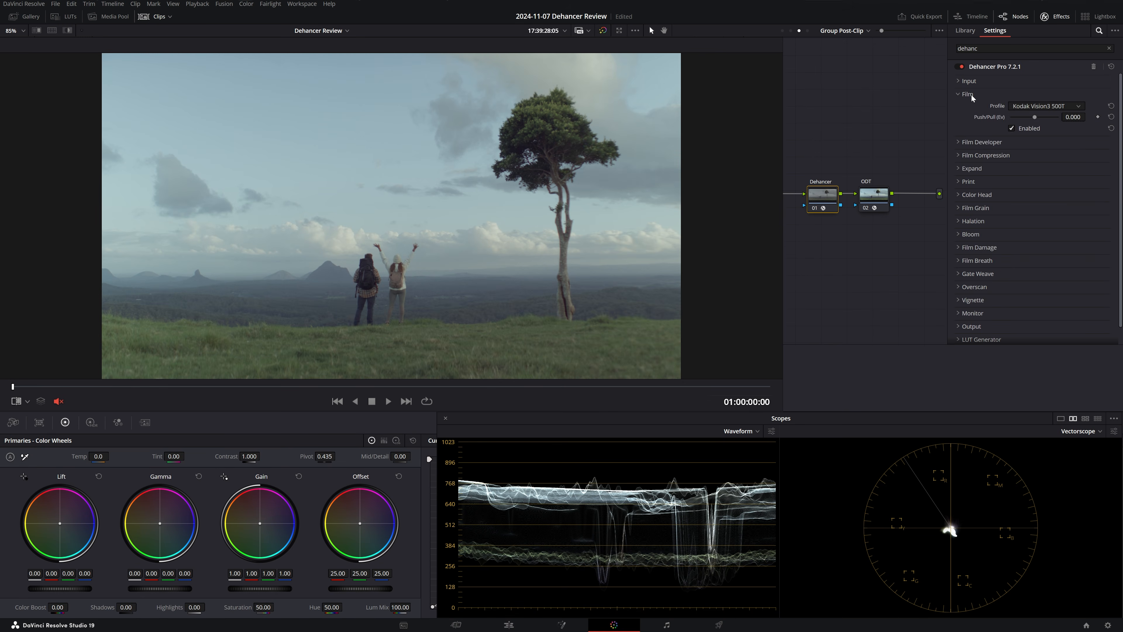
- Enable the Print tool and set its profile to Kodak 2383 Print Film
click(967, 94)
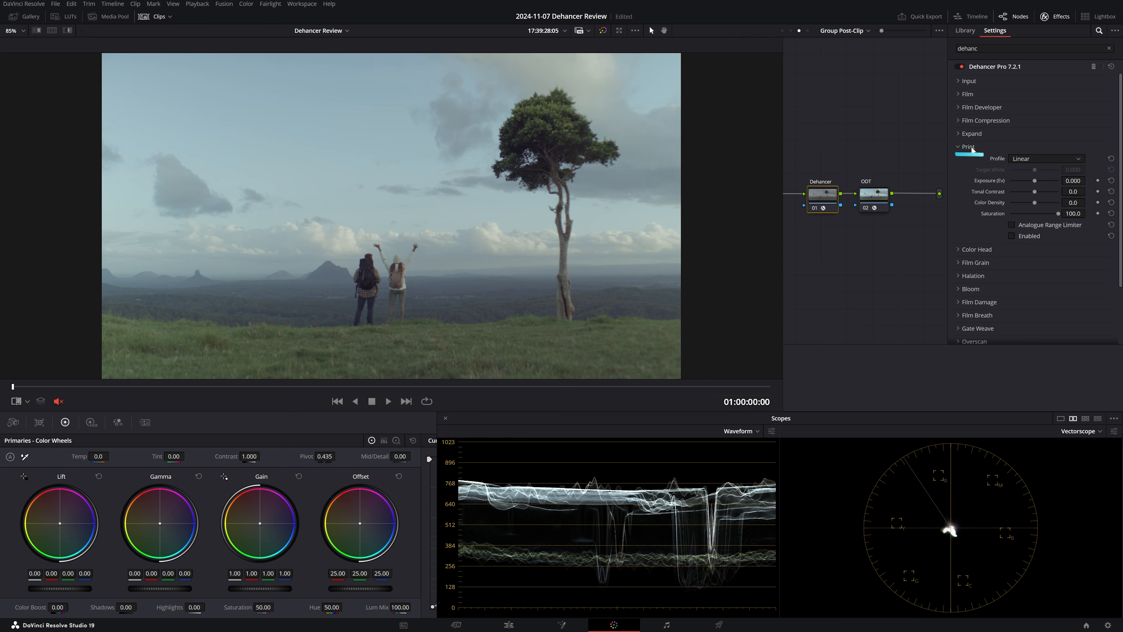
click(1012, 237)
click(1029, 160)
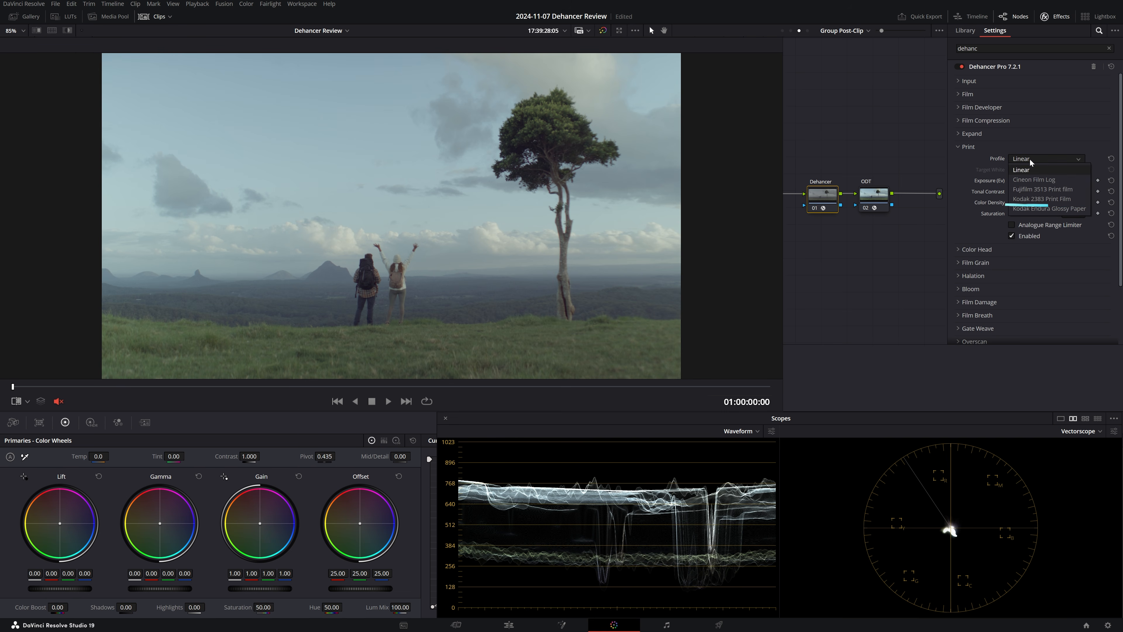
click(1065, 203)
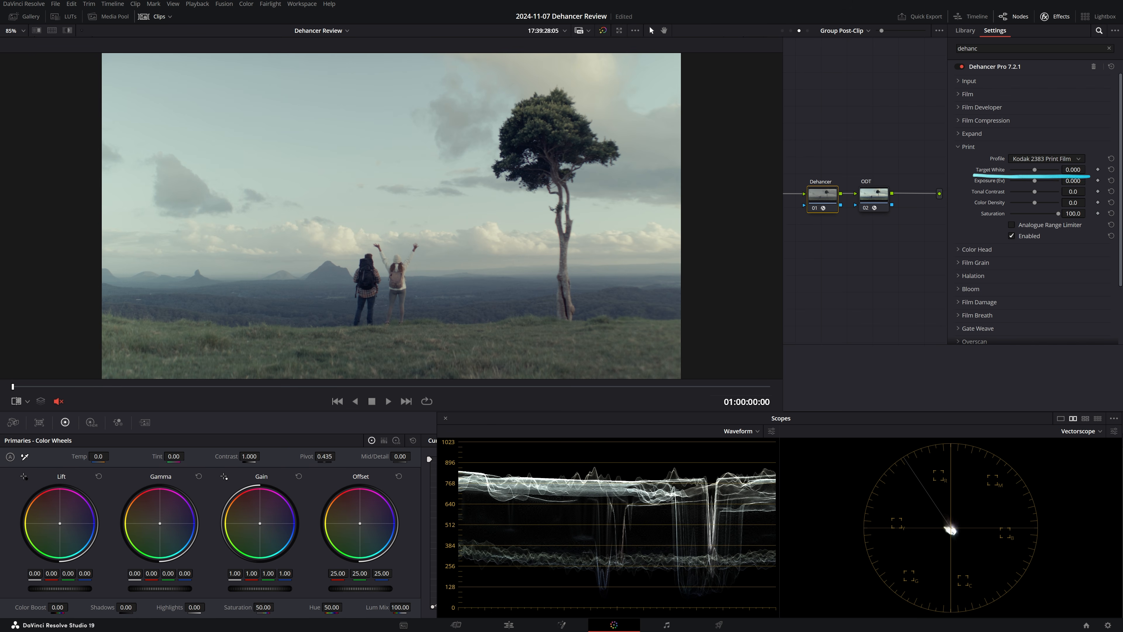
- Set the print's Target White to -2.000, Tonal Contrast to 1.7 and Color Density to 39.4
drag(1076, 170, 1003, 169)
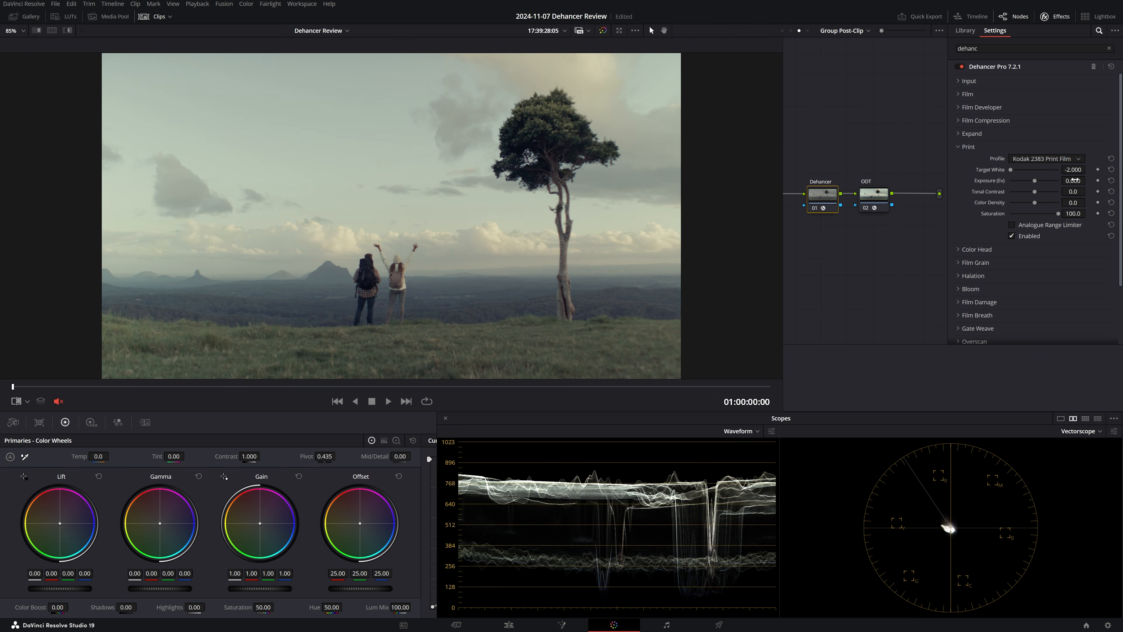
mouse_move(1074, 191)
mouse_down()
mouse_move(1100, 191)
mouse_move(1088, 202)
mouse_up()
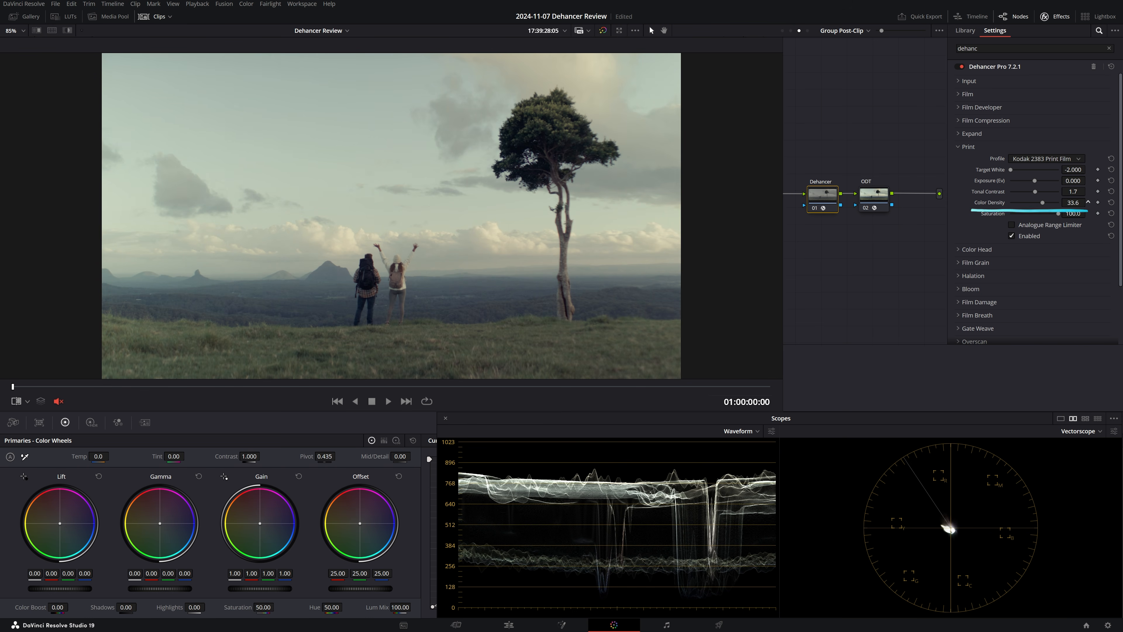
click(1012, 236)
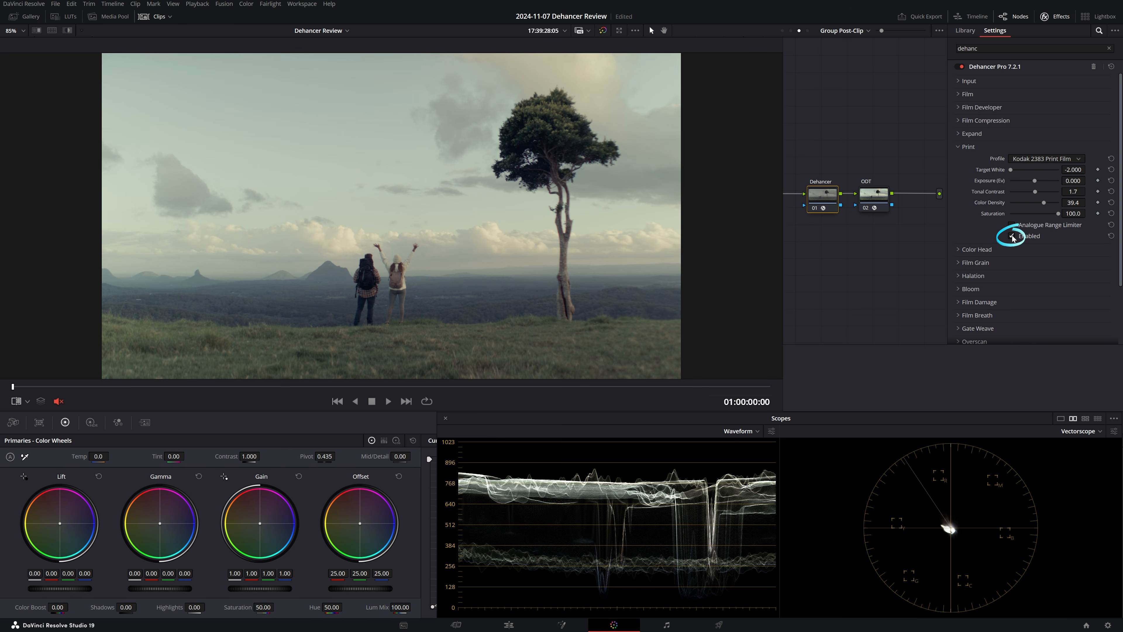
click(967, 147)
- Set the film's Push/Pull to 1.095 EV
click(968, 94)
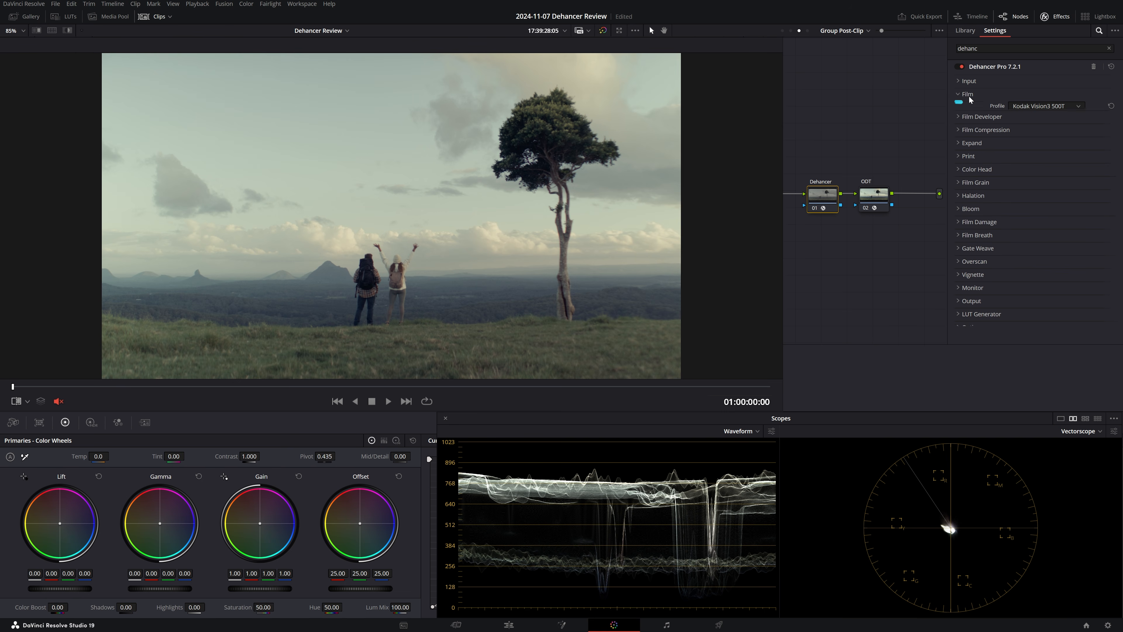
drag(1073, 117, 1109, 117)
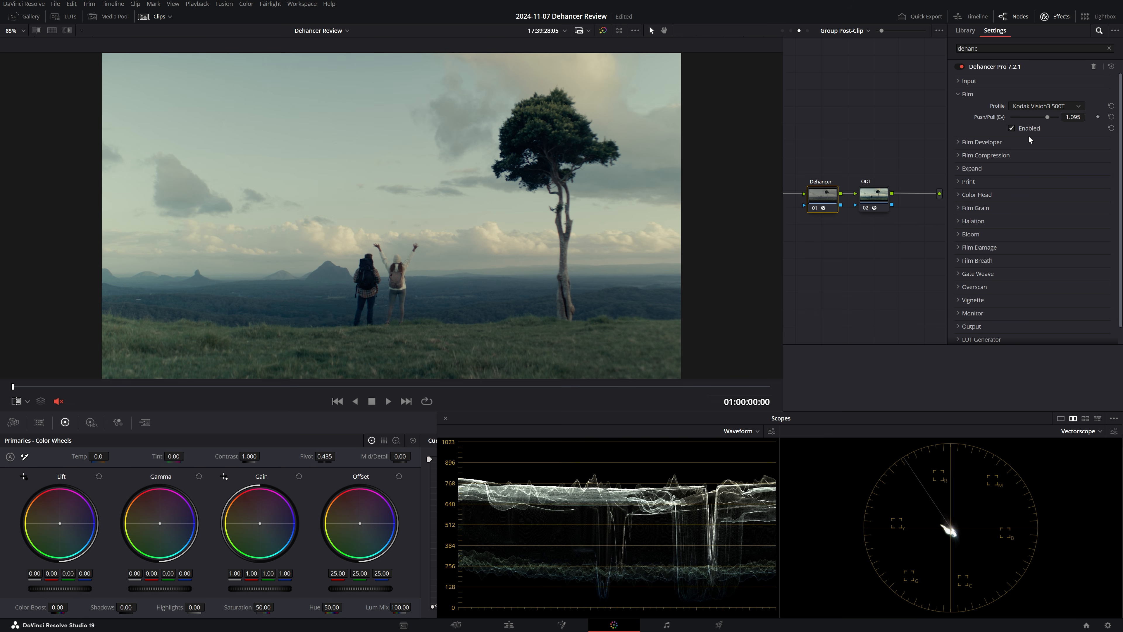
click(972, 95)
- Set the input's Temperature Compensation to 27.0 and Tint Compensation to -21.3
click(968, 81)
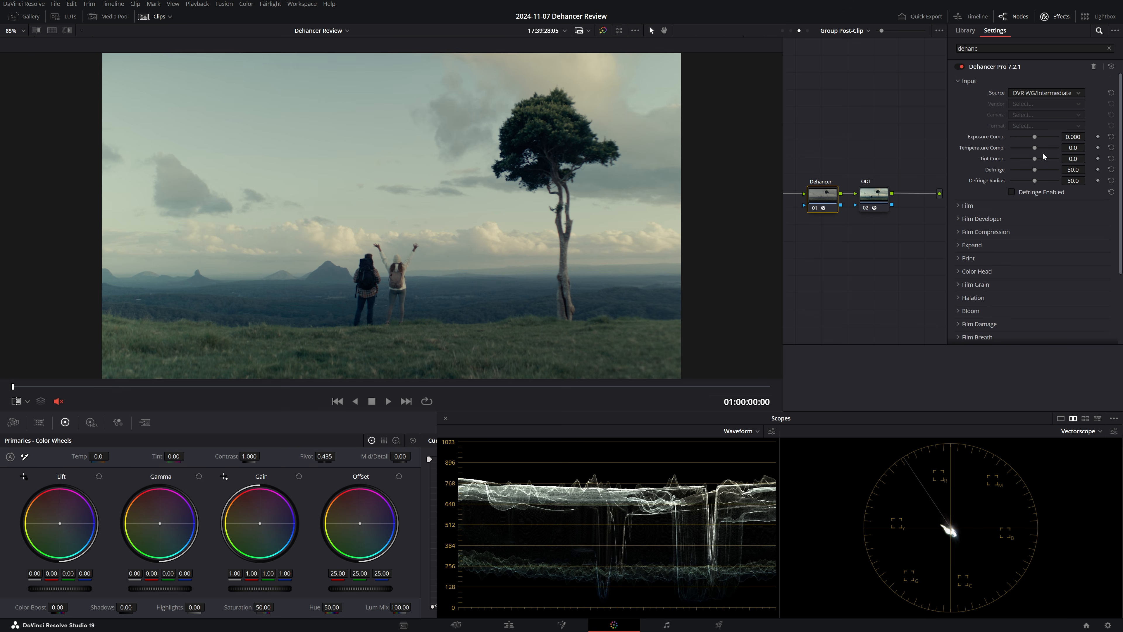
mouse_move(1072, 147)
mouse_down()
mouse_move(1084, 148)
mouse_move(1075, 159)
mouse_up()
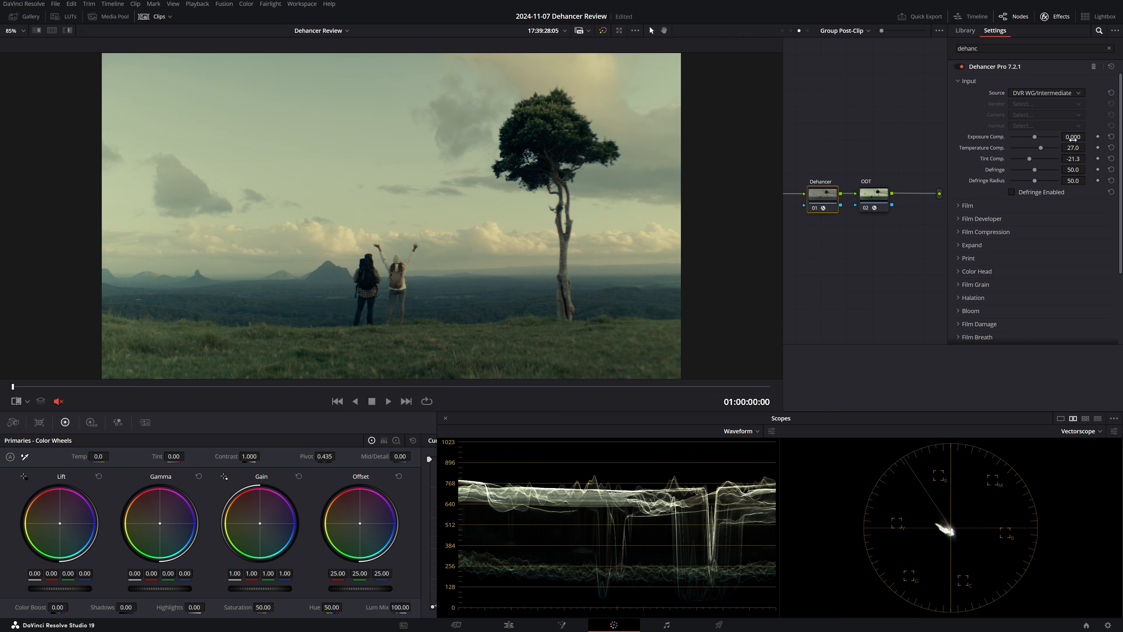
click(968, 82)
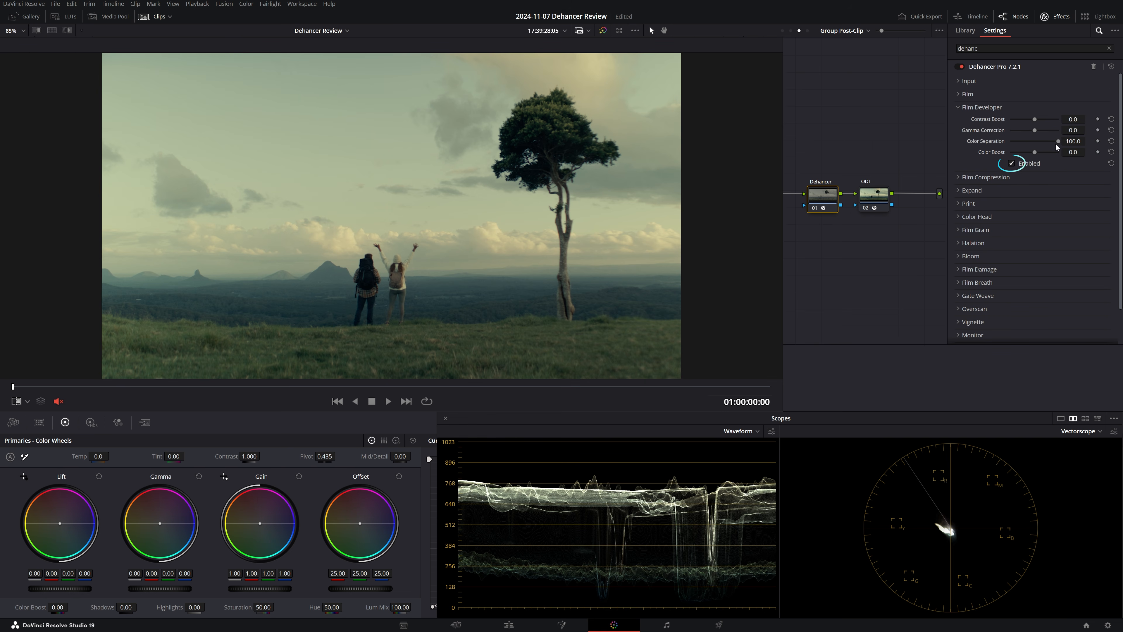
- Adjust the Color Boost of the enabled Film Developer tool
mouse_move(1074, 152)
mouse_down()
mouse_move(1088, 152)
mouse_move(1075, 152)
mouse_up()
click(980, 107)
- Open the Film Compression settings and show the shot beside the reference still in an enlarged split-screen viewer
click(985, 121)
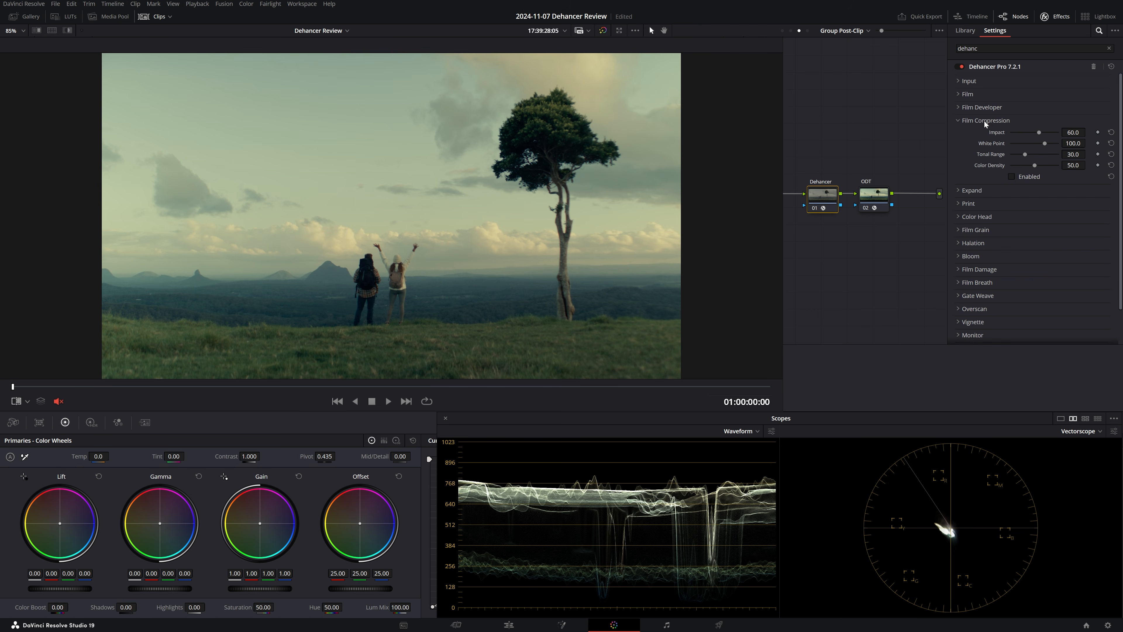
key(ctrl+alt+w)
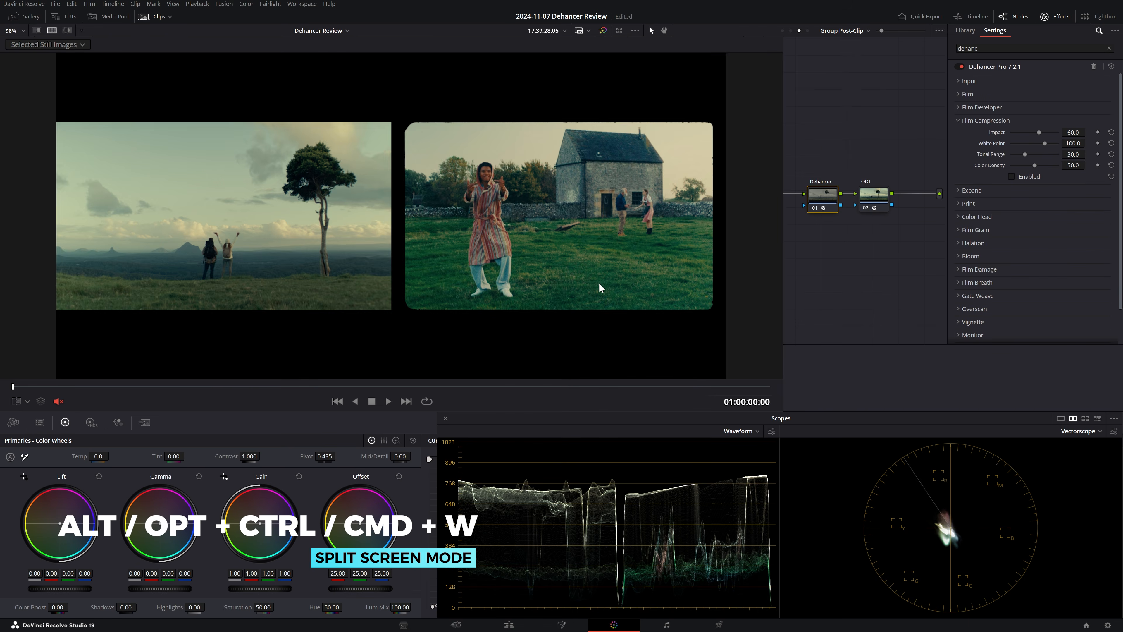
drag(822, 317, 862, 330)
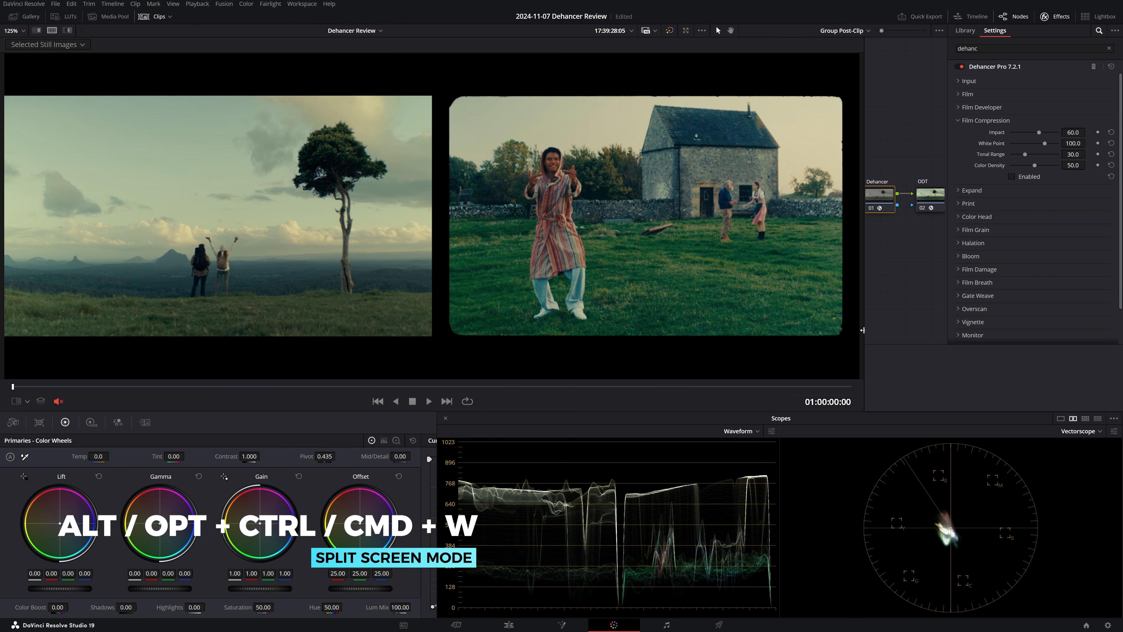
- Enable Film Compression with a White Point of 82.2 and compare the image with the tool off and on
click(1012, 176)
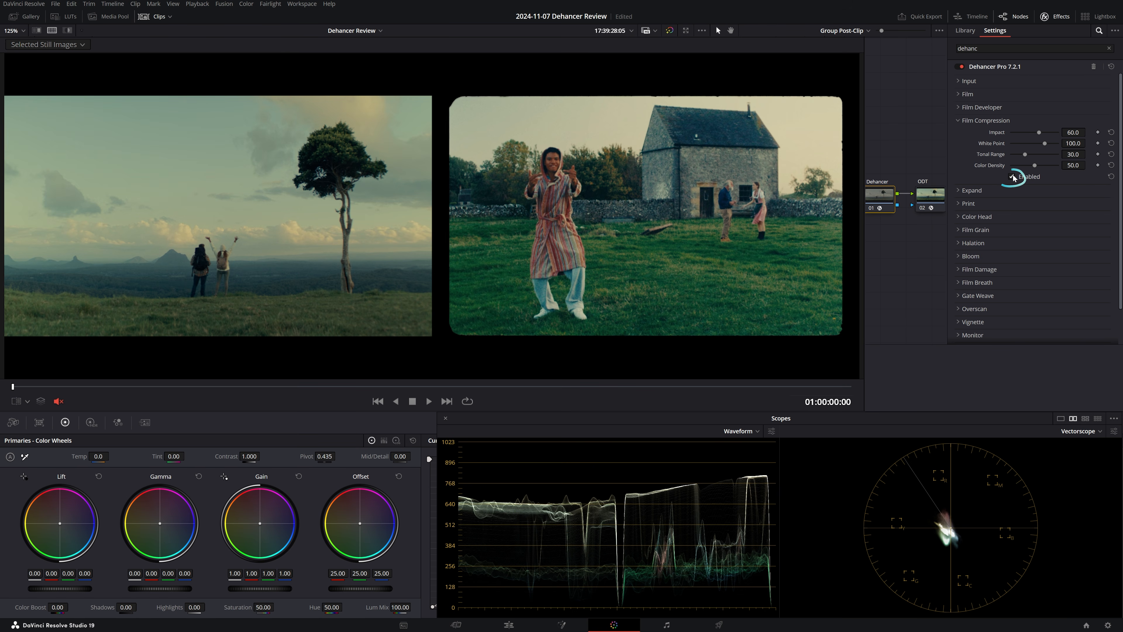
drag(1073, 143, 1045, 144)
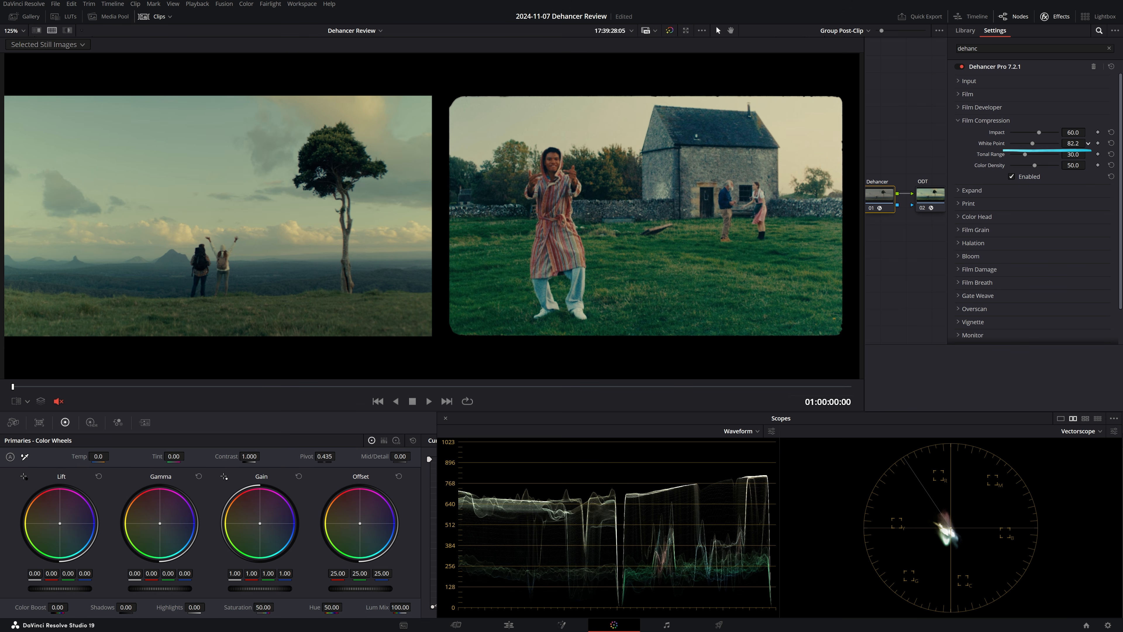
click(1012, 176)
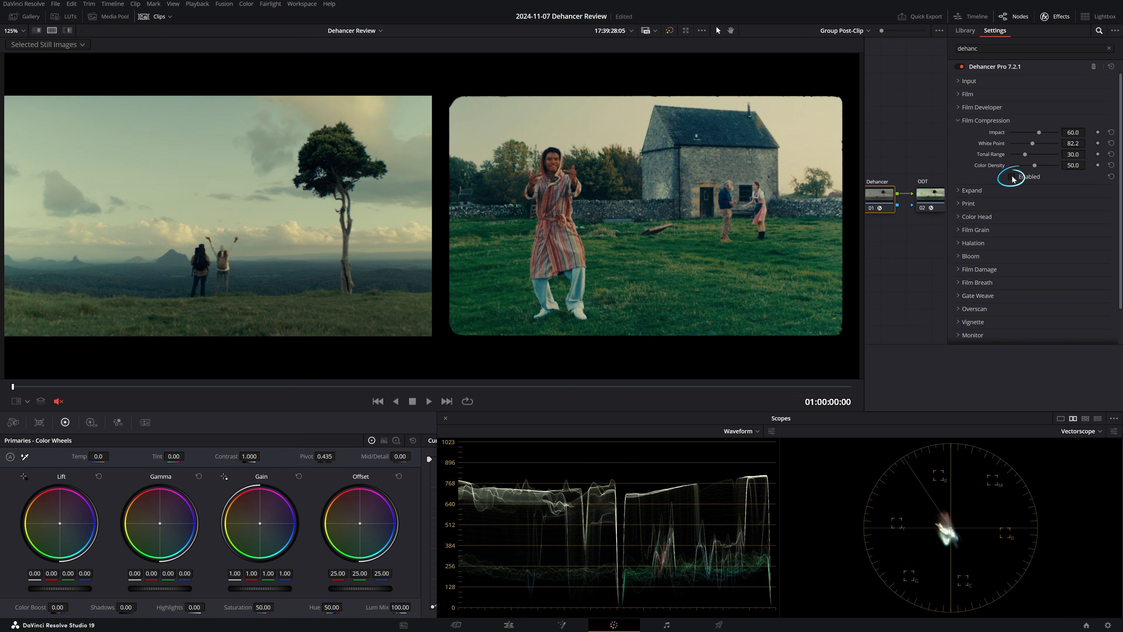
click(1012, 176)
- Open Dehancer's Expand settings in place of Film Compression and test the Black Point control
click(978, 120)
click(973, 133)
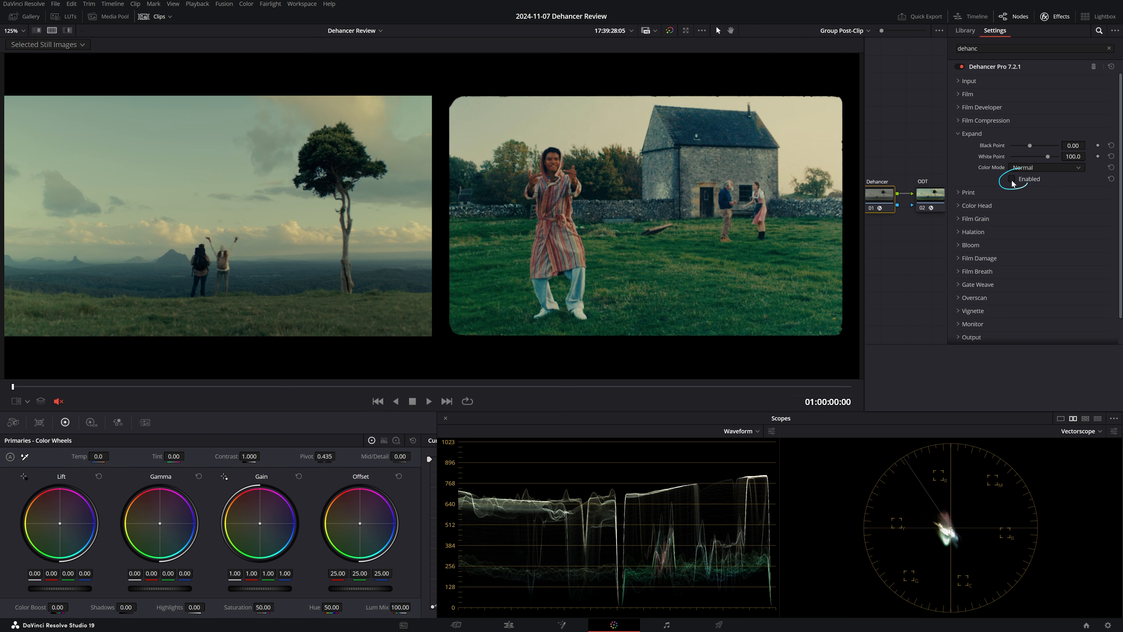
drag(1077, 146, 1088, 145)
click(974, 136)
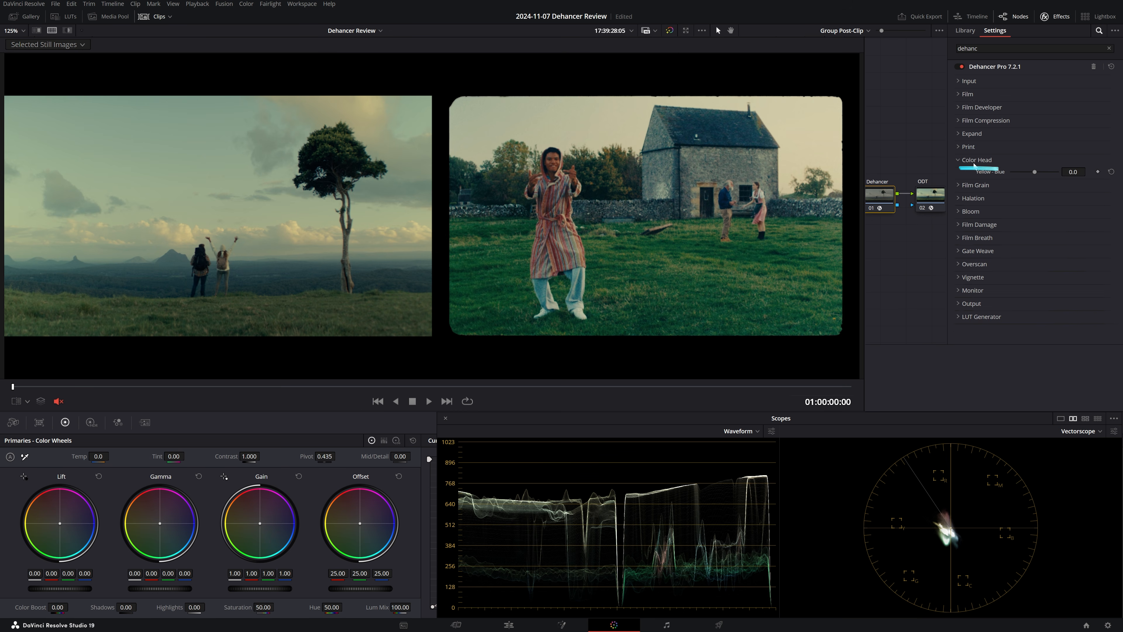
- Test the Yellow-Blue balance in the Color Head settings and toggle the Color Head tool
click(974, 161)
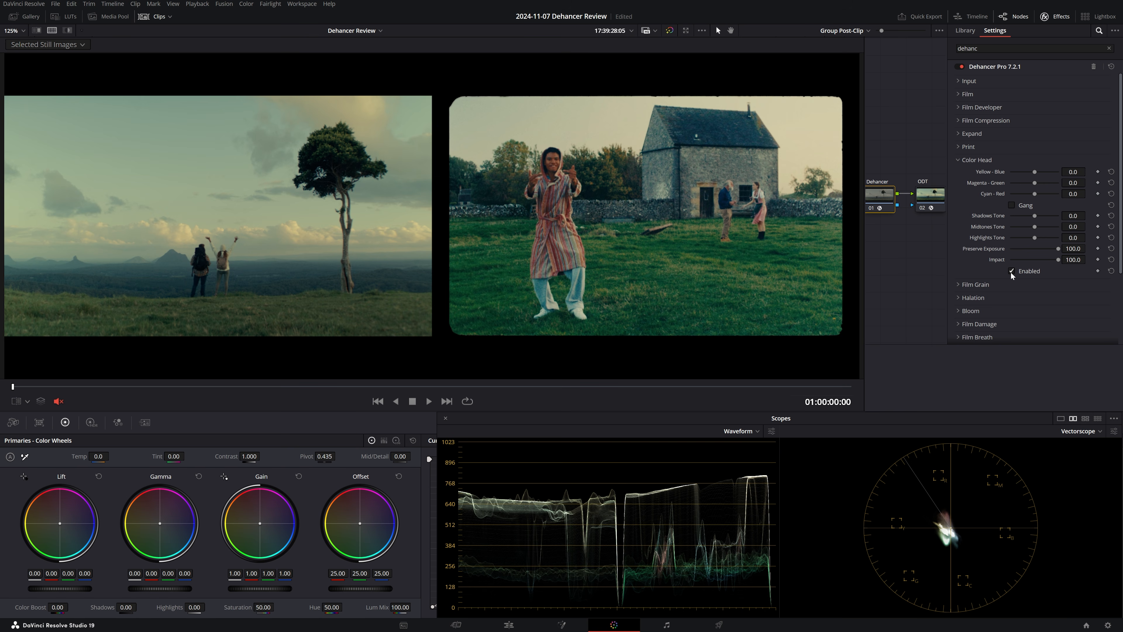
drag(1073, 172, 1085, 172)
click(1012, 271)
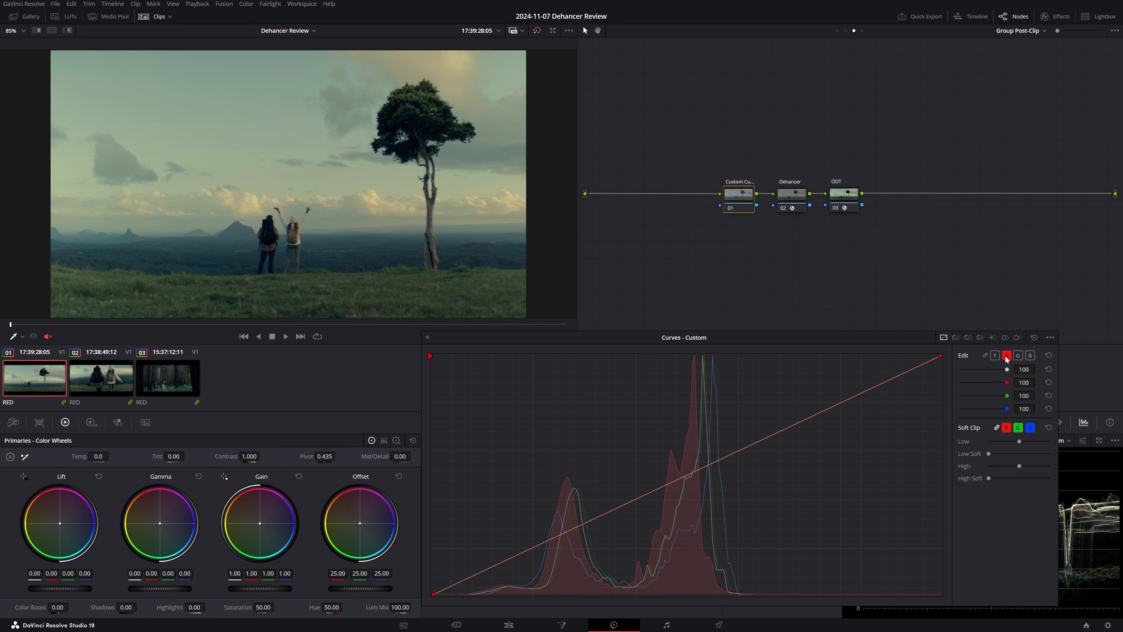
- In the Custom Curves of the node before Dehancer, lift the blacks of the luma curve and pin its tones with shadow control points
click(1050, 337)
click(1066, 408)
click(535, 547)
drag(534, 546, 563, 532)
click(491, 567)
drag(491, 566, 498, 563)
drag(582, 523, 573, 527)
click(517, 554)
drag(485, 570, 528, 549)
- Shape the shadows and midtones of the red and blue custom curves, with both channel intensities at 90
drag(534, 545, 589, 521)
drag(536, 548, 591, 518)
drag(506, 559, 513, 556)
drag(495, 565, 508, 558)
- Compare the image with the Custom Curves node off and on, and wipe it against the reference still
key(ctrl+d)
key(ctrl+d)
key(ctrl+d)
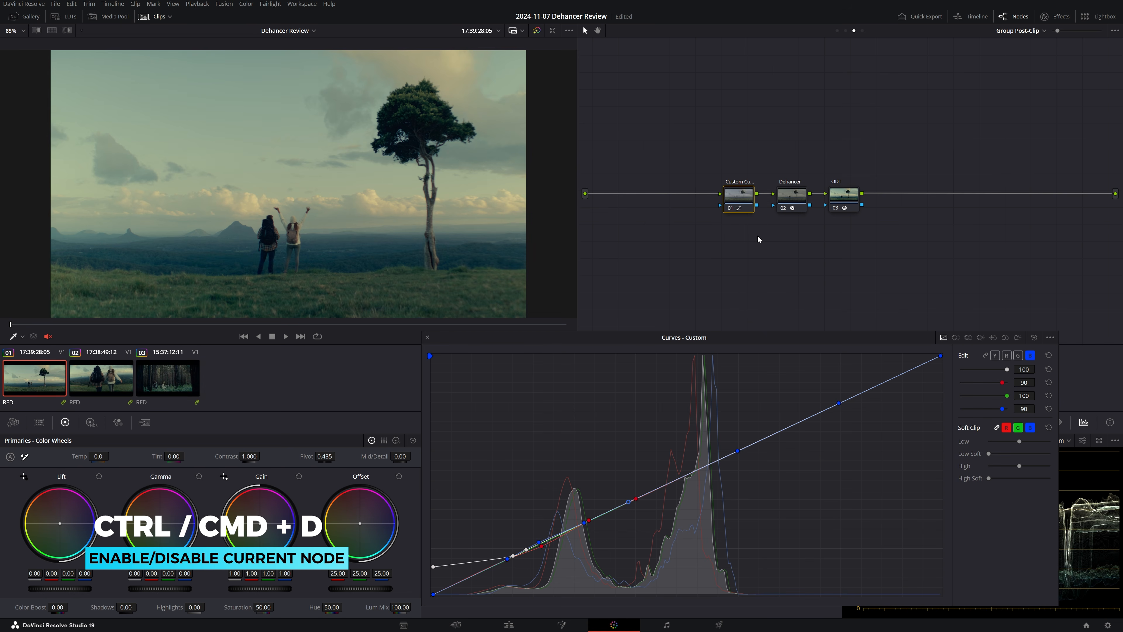
key(ctrl+d)
key(ctrl+w)
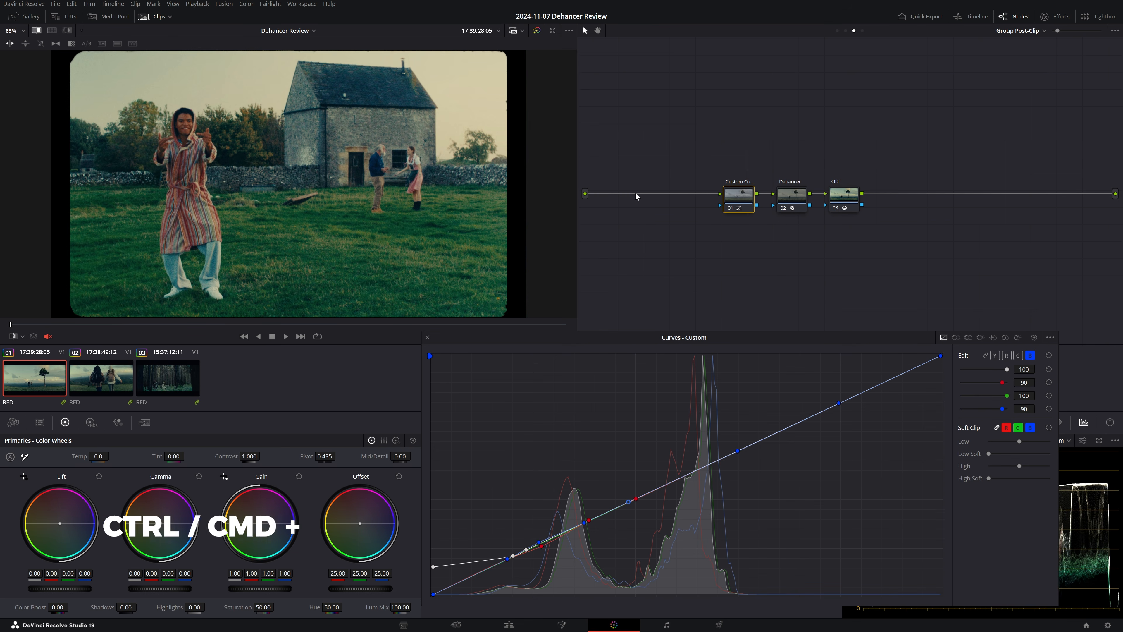
key(ctrl+w)
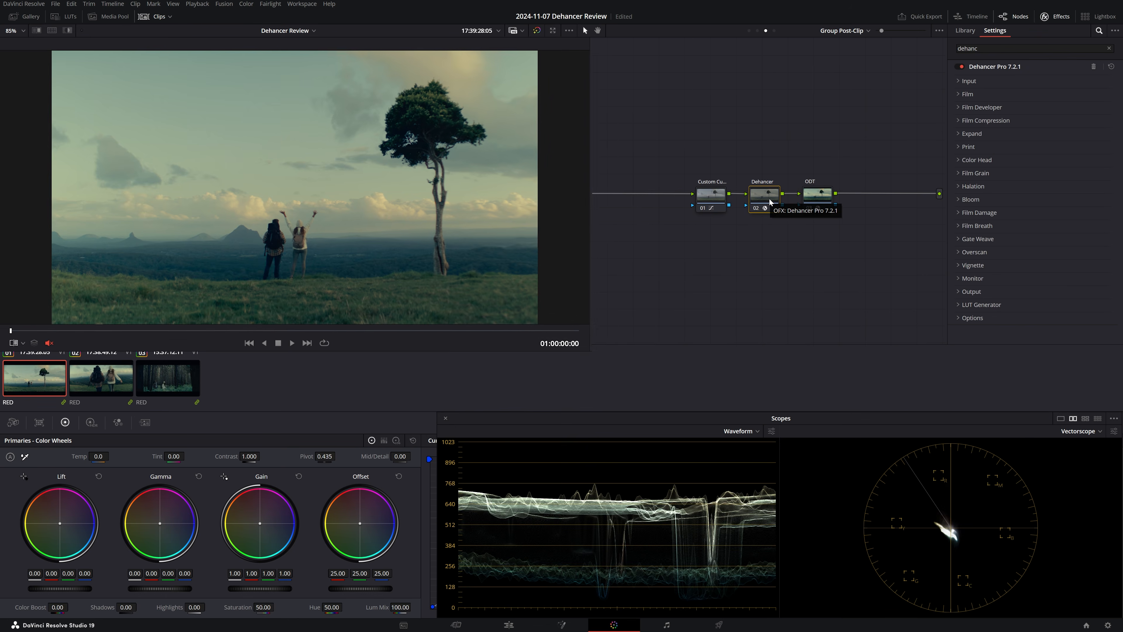
- Compare the look with the Dehancer node off and on across all three clips
key(ctrl+d)
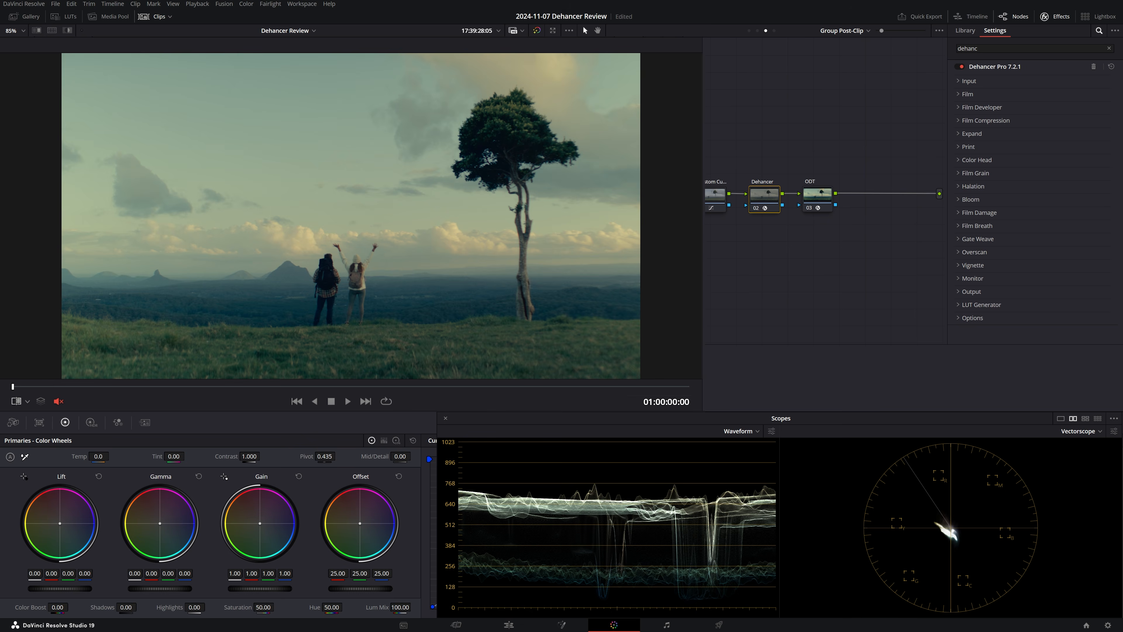
key(Down)
key(ctrl+d)
key(ctrl+d)
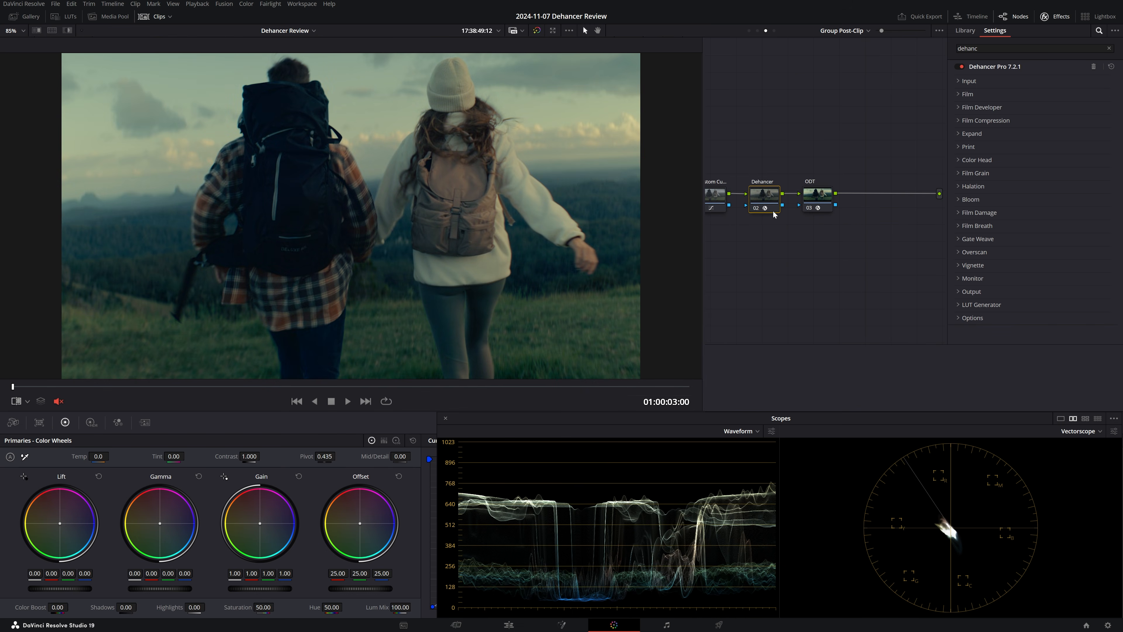
key(Down)
key(ctrl+d)
key(ctrl+d)
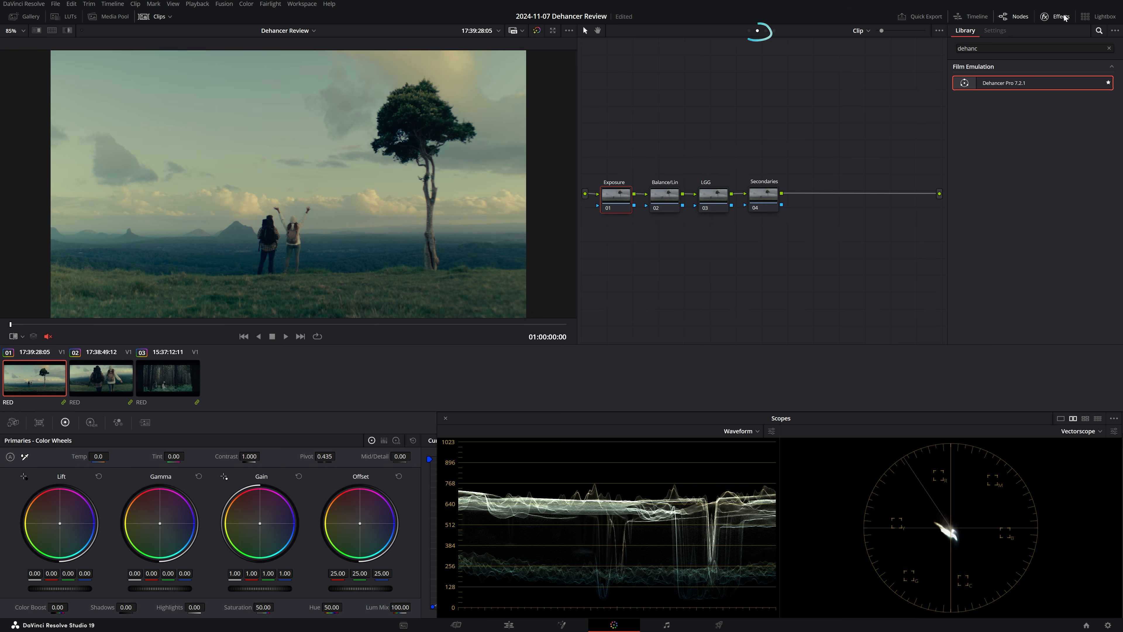
- On the first clip's Exposure node, set Contrast to 1.162, Pivot to 0.375 and Lift to 0.01, and compare the node off and on
click(1060, 16)
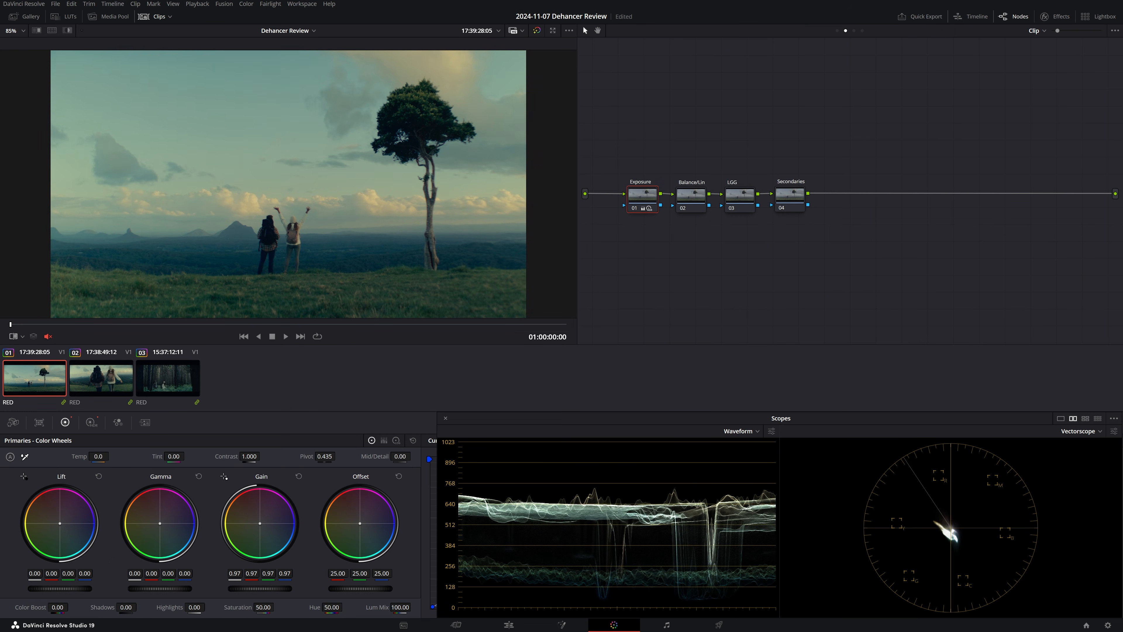
drag(249, 456, 315, 455)
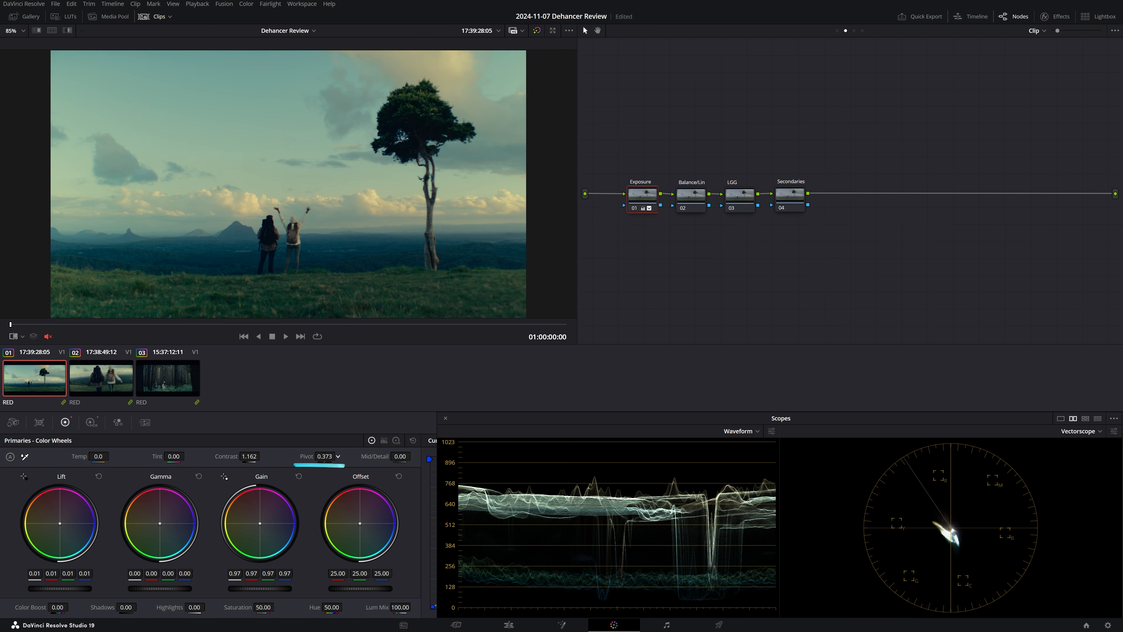
key(ctrl+d)
key(ctrl+d)
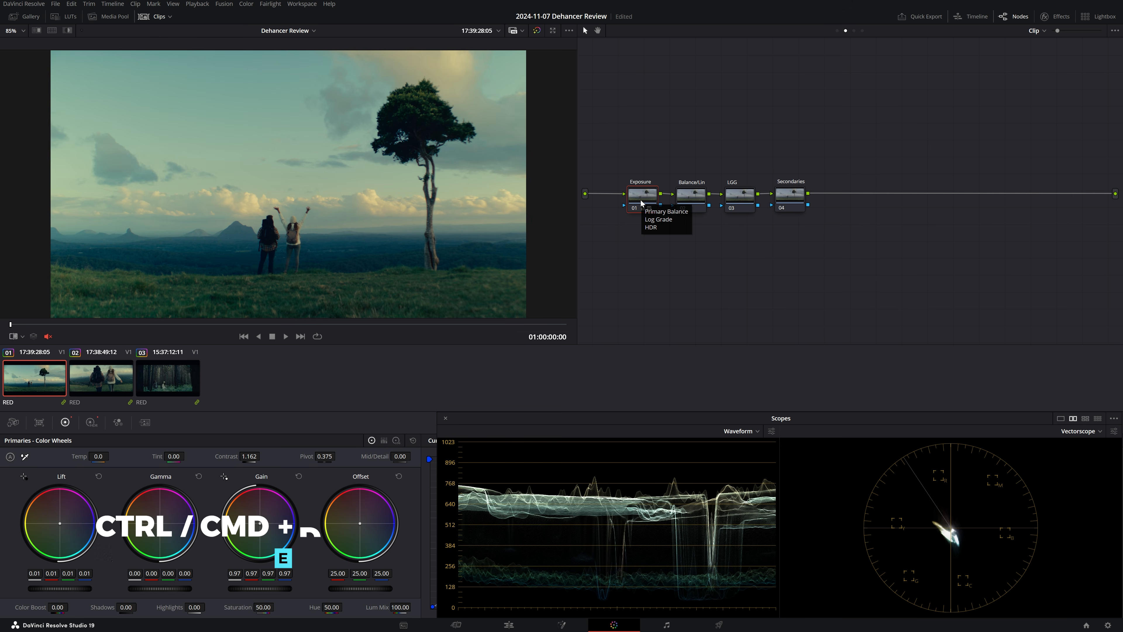
- Check that the Balance/Lin node's gamma is Linear and warm the image slightly by lowering blue in its Gain
click(692, 198)
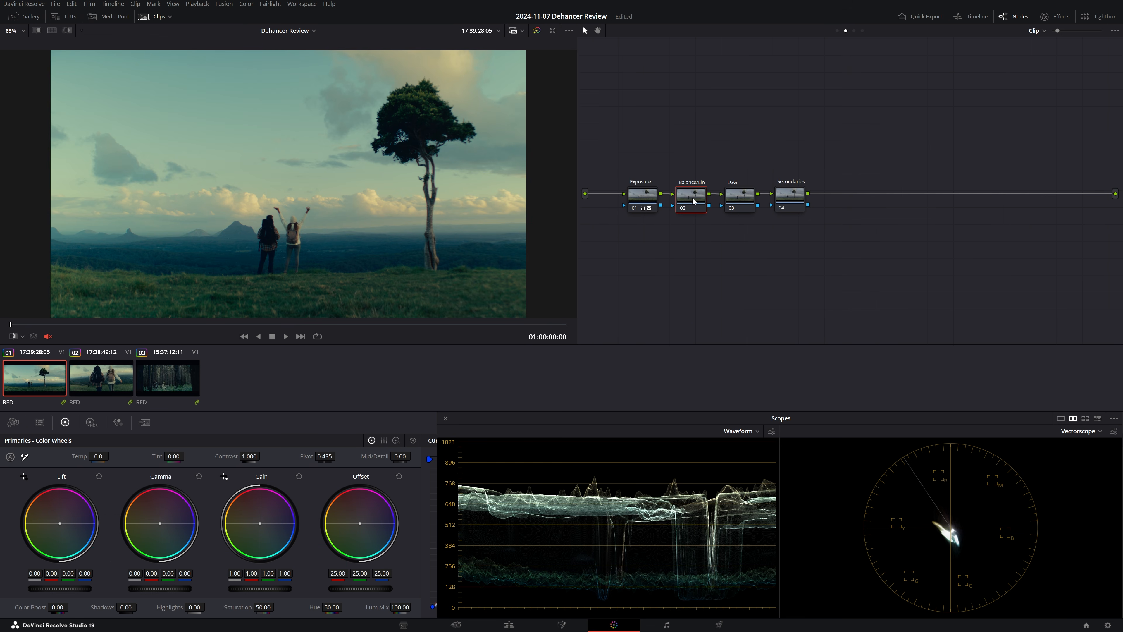
right_click(693, 198)
mouse_move(734, 317)
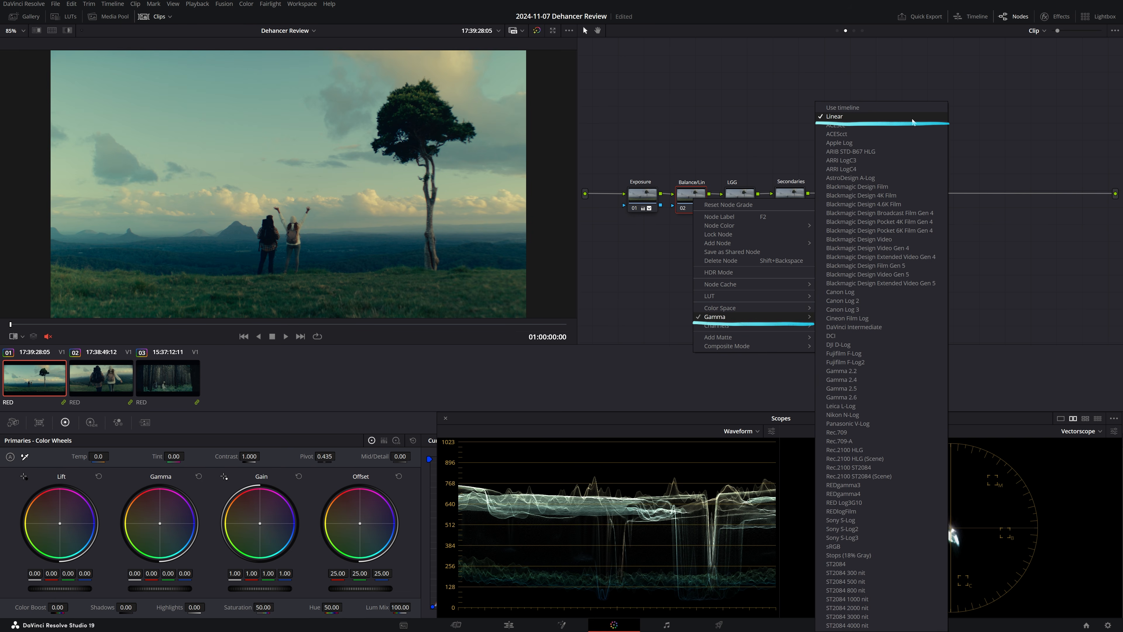
click(1024, 138)
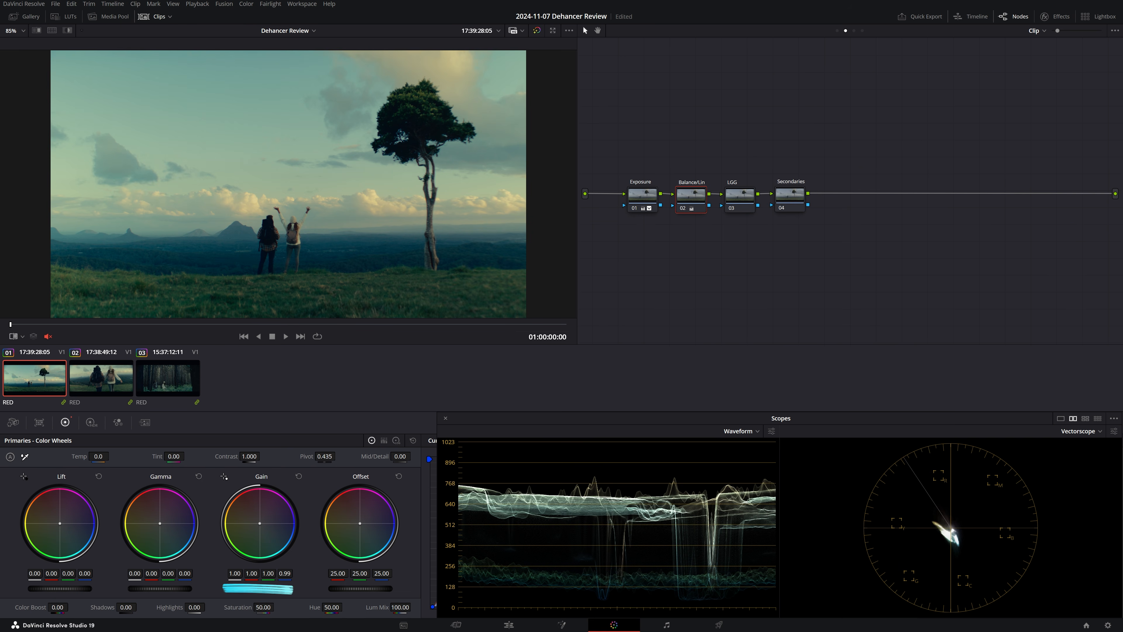
drag(259, 523, 260, 524)
- On the LGG node, set Gamma blue to -0.01, Gain green to 0.99 and Gain blue to 0.98, and compare the node off and on
click(738, 200)
drag(159, 523, 159, 523)
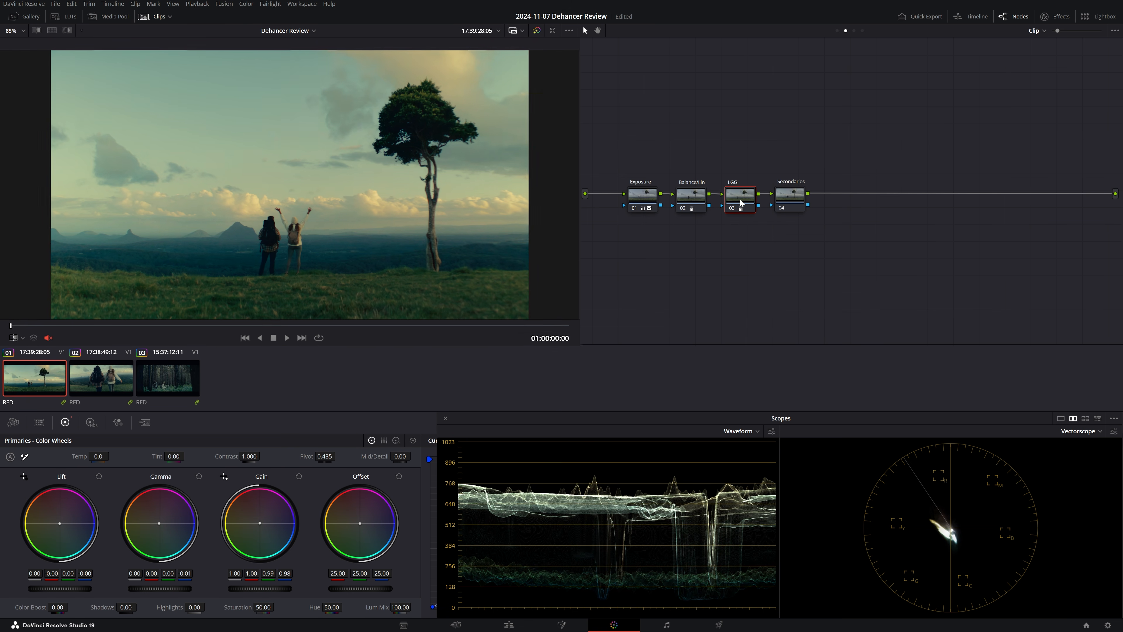
key(ctrl+d)
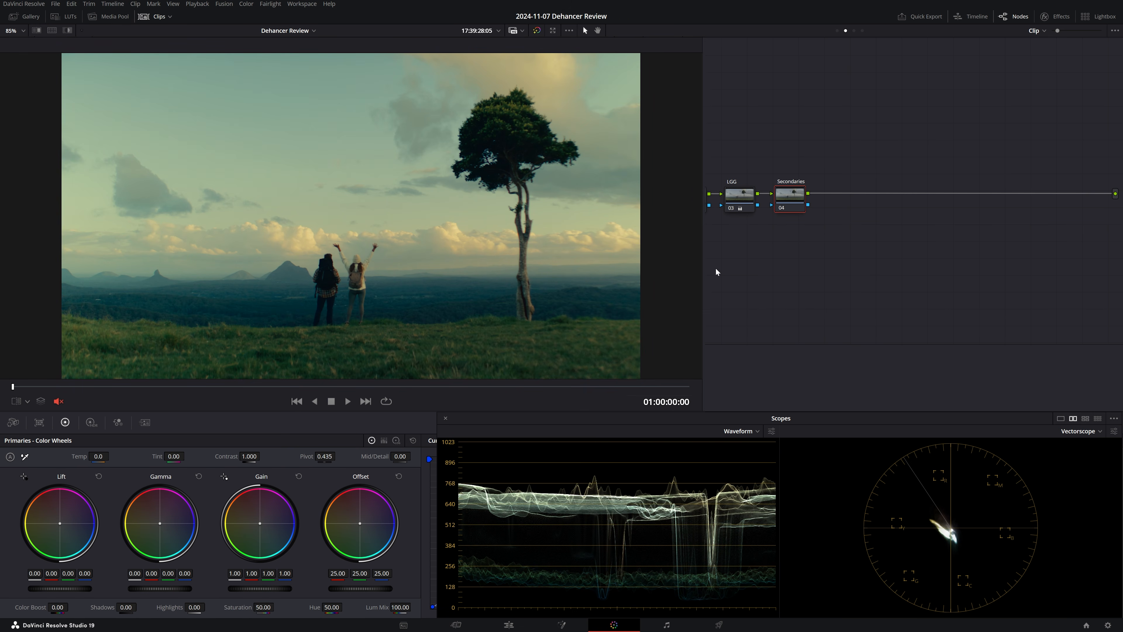
- Compare the clip-level grade with the reference still in an enlarged viewer
key(ctrl+alt+f)
drag(582, 218, 80, 332)
key(alt+w)
- Set Dehancer's Film Grain profile to 16 mm ISO 50 and switch it to Custom for detailed control
click(1054, 16)
click(975, 173)
click(1061, 185)
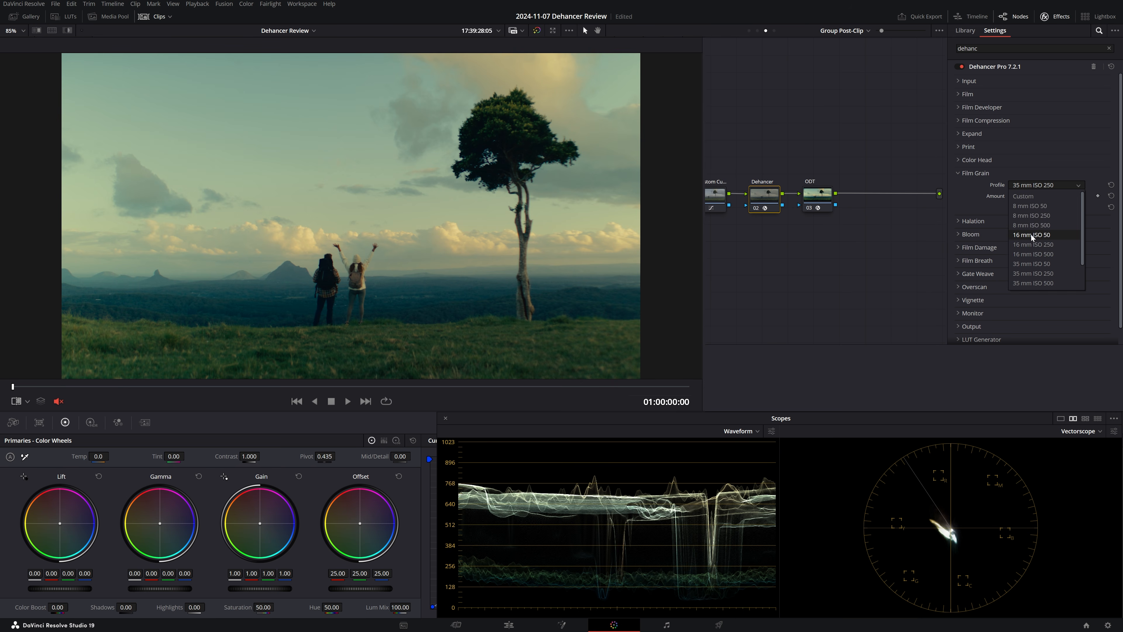
click(1045, 235)
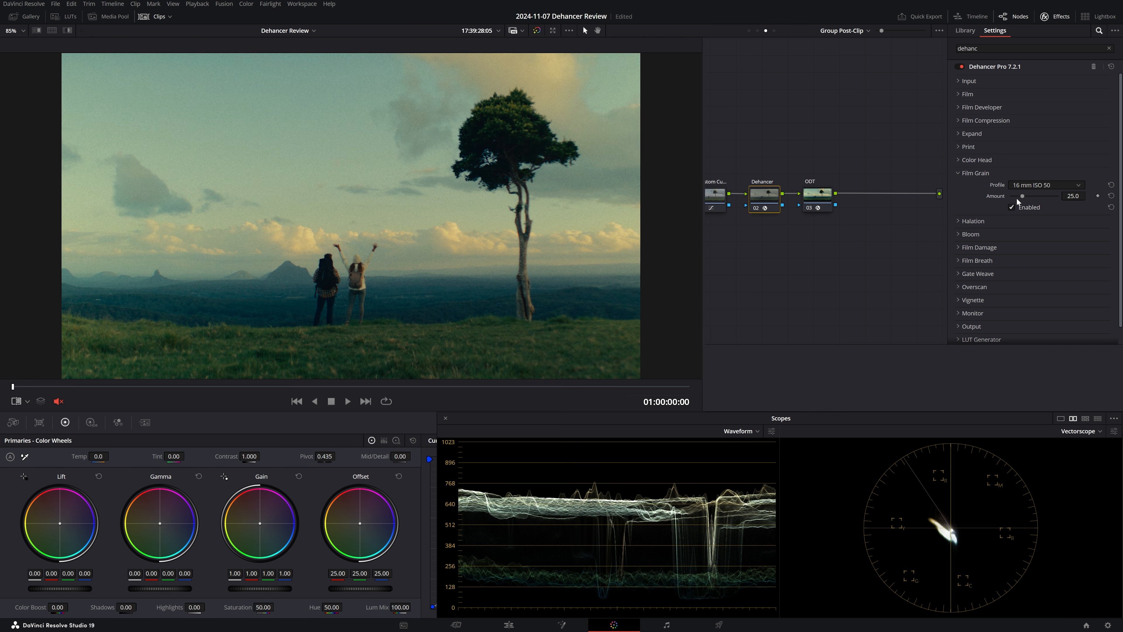
click(1029, 184)
click(1028, 194)
- Match the reference still's grain with Size 23.00, Film Resolution 48.5, Shadows 25.7, Midtones 44.0, Highlights 24.8 and Chroma 78.7
key(ctrl+w)
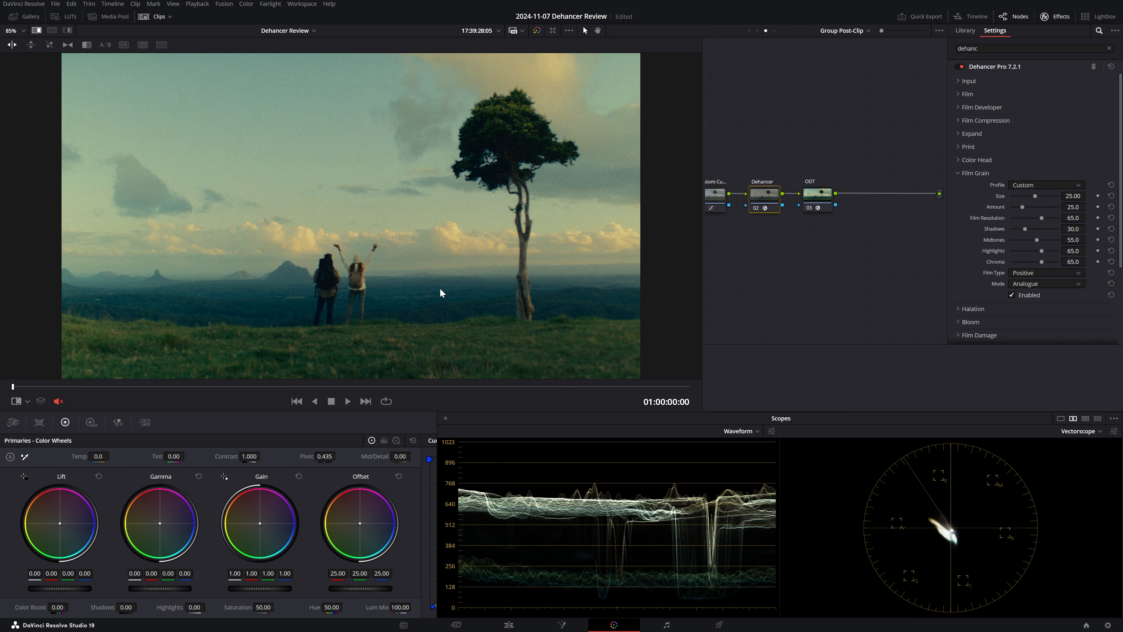
drag(345, 296, 63, 281)
scroll(362, 295, up, 5)
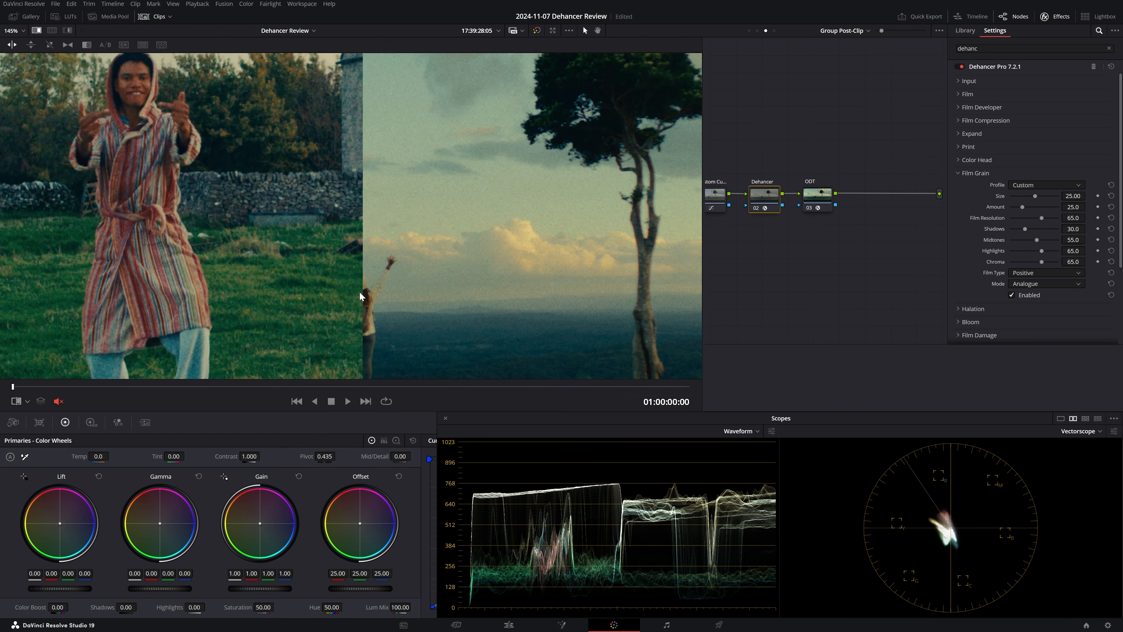
scroll(362, 295, down, 2)
mouse_move(1072, 196)
mouse_down()
mouse_move(1062, 196)
mouse_move(1068, 218)
mouse_move(1050, 218)
mouse_move(1070, 228)
mouse_up()
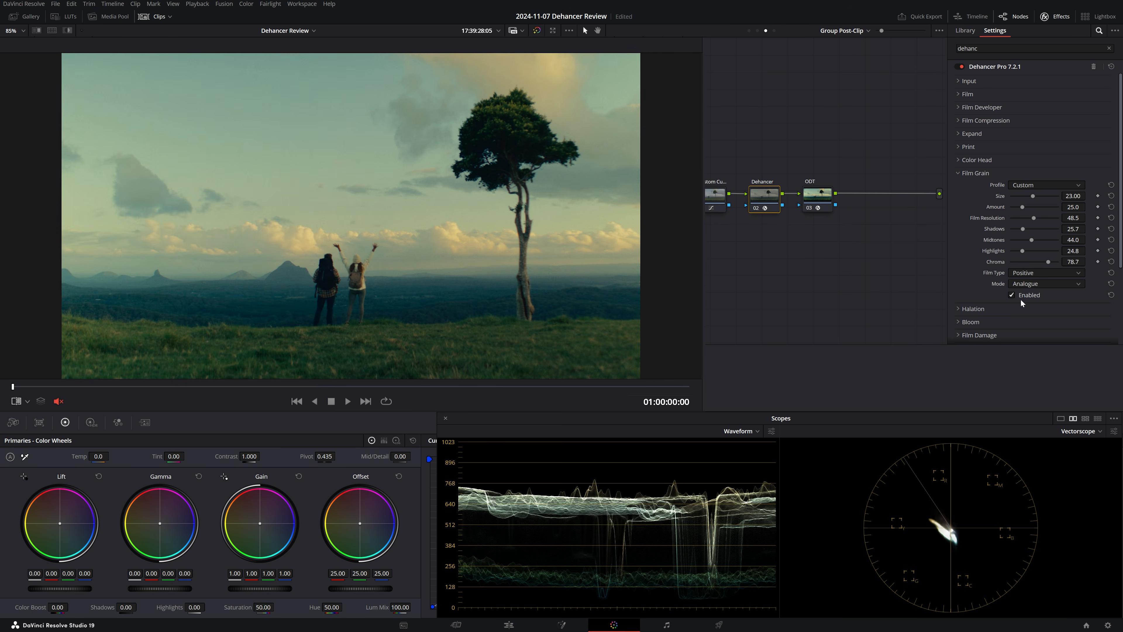
- Compare the image with Film Grain off and on, at full frame and close up on the two hikers
click(1011, 295)
click(1011, 295)
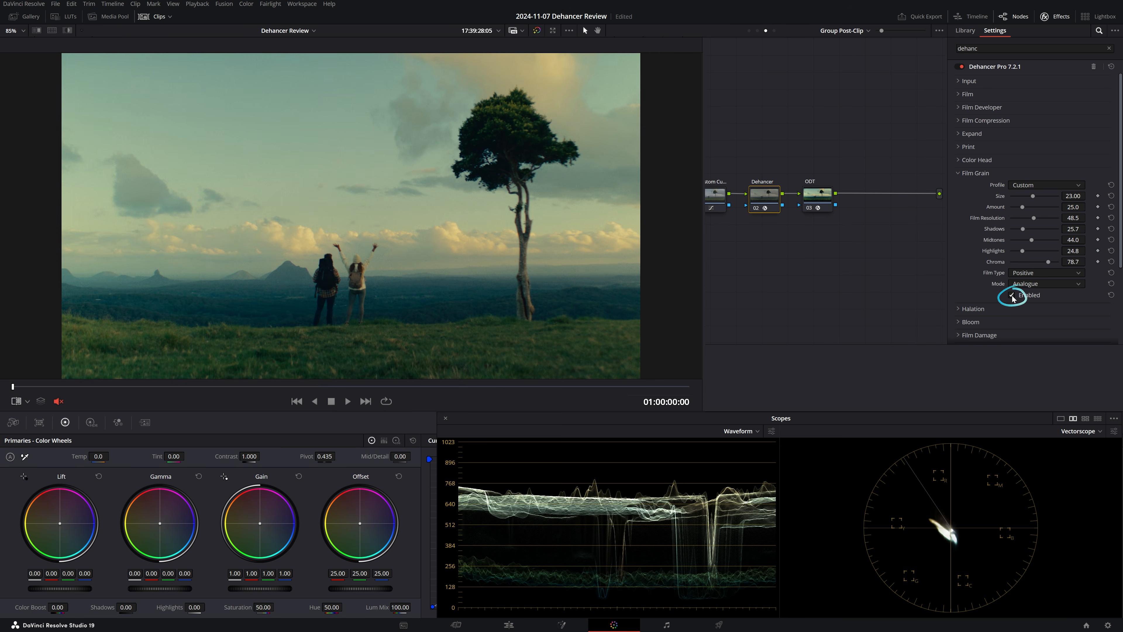
click(1011, 295)
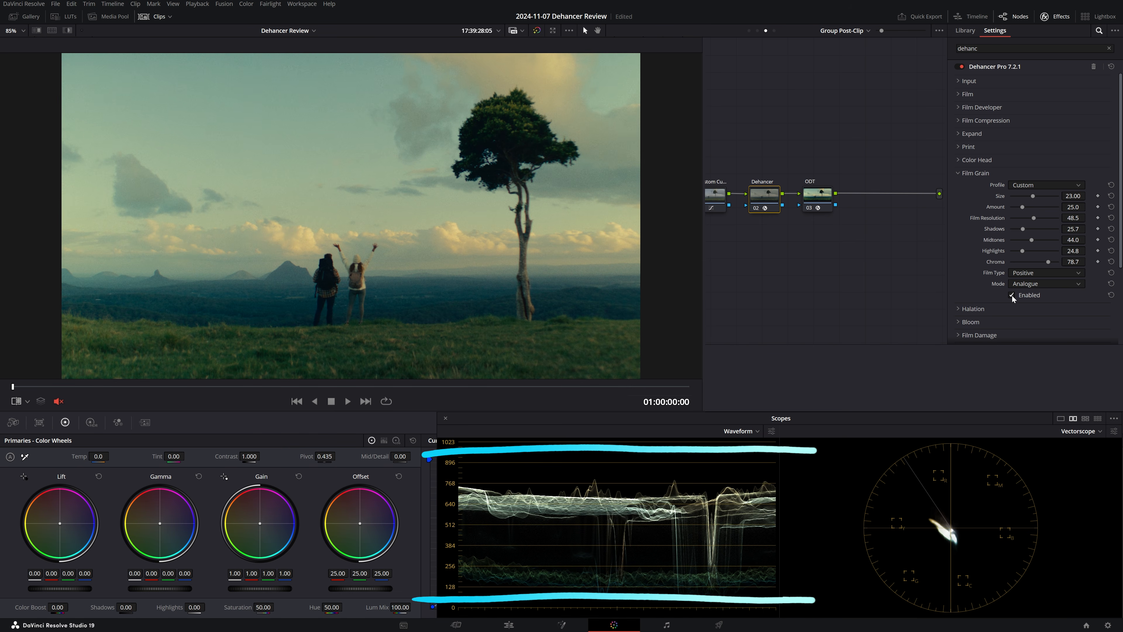
click(1011, 296)
scroll(474, 130, up, 6)
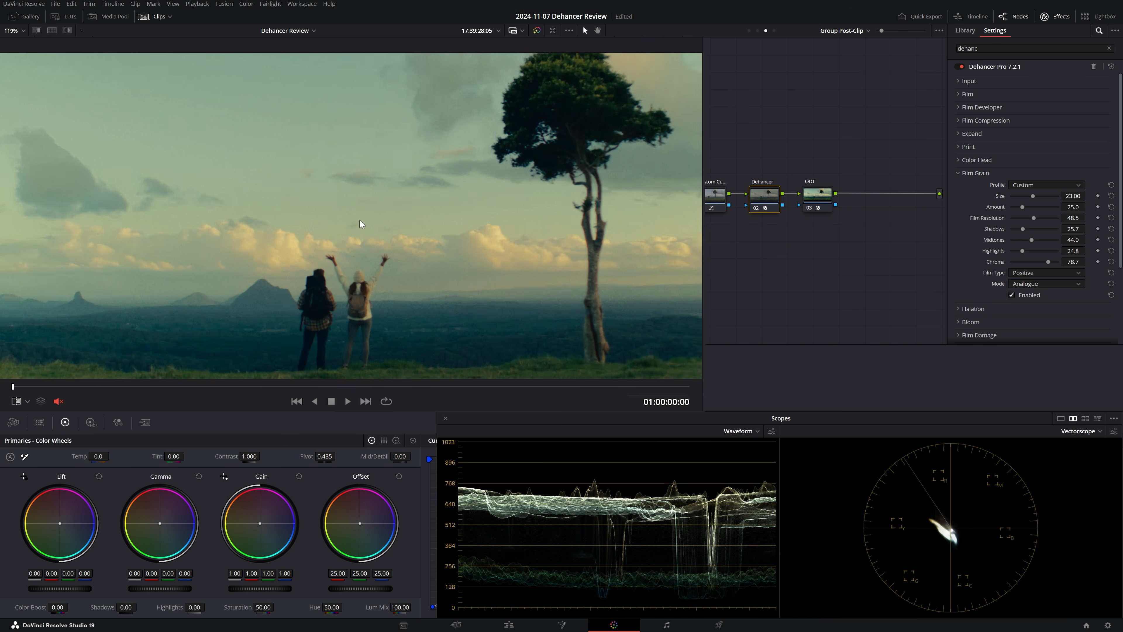
click(1010, 295)
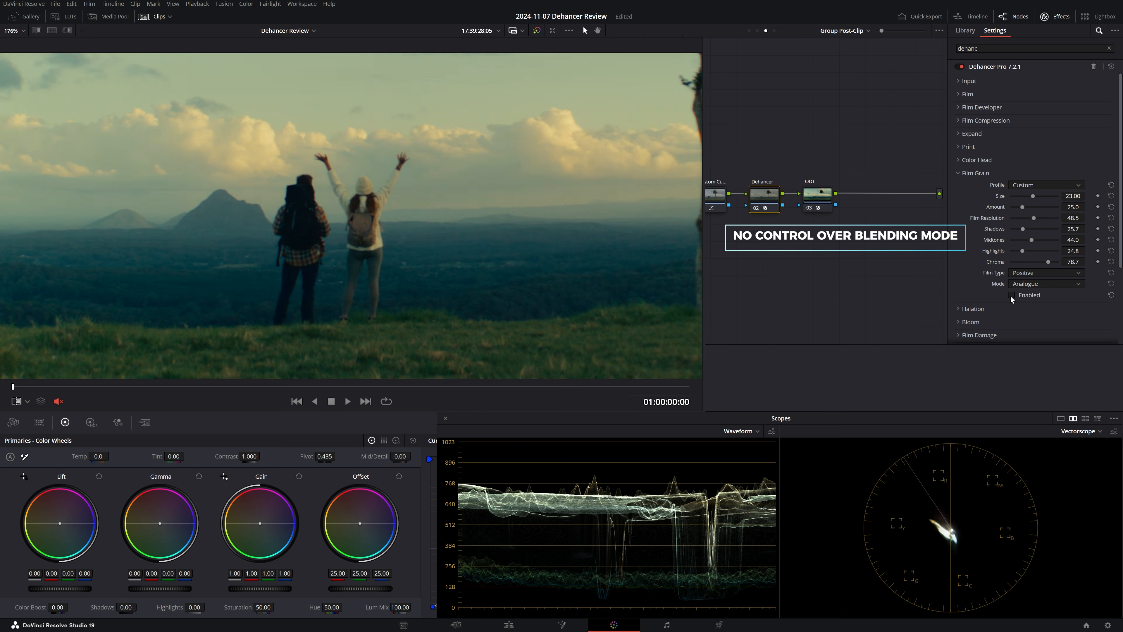
click(1010, 295)
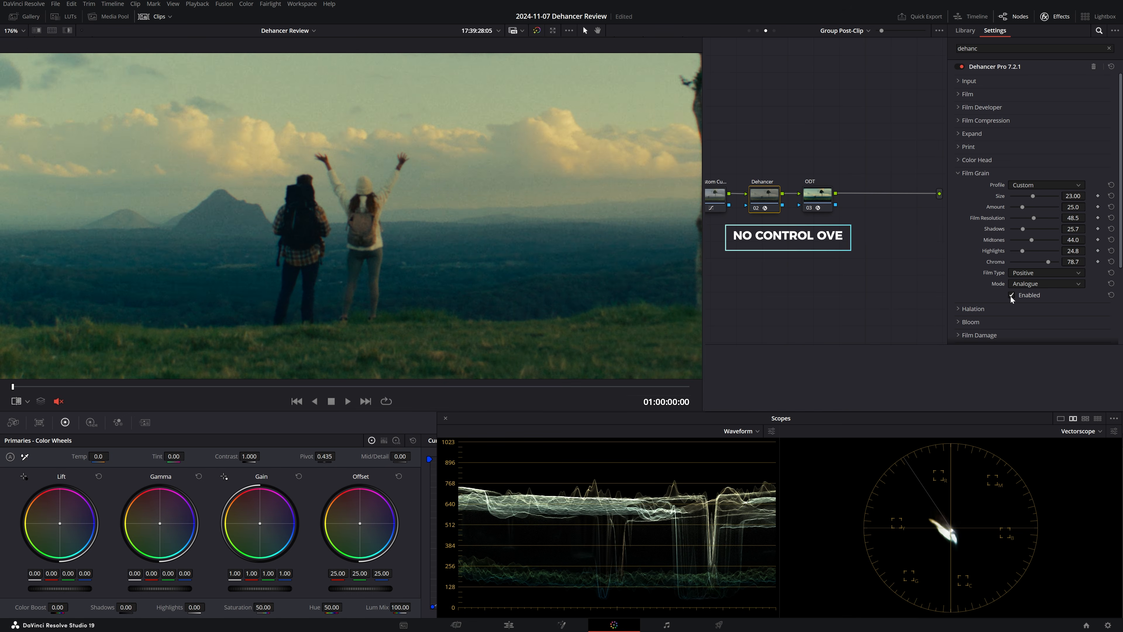
key(shift+z)
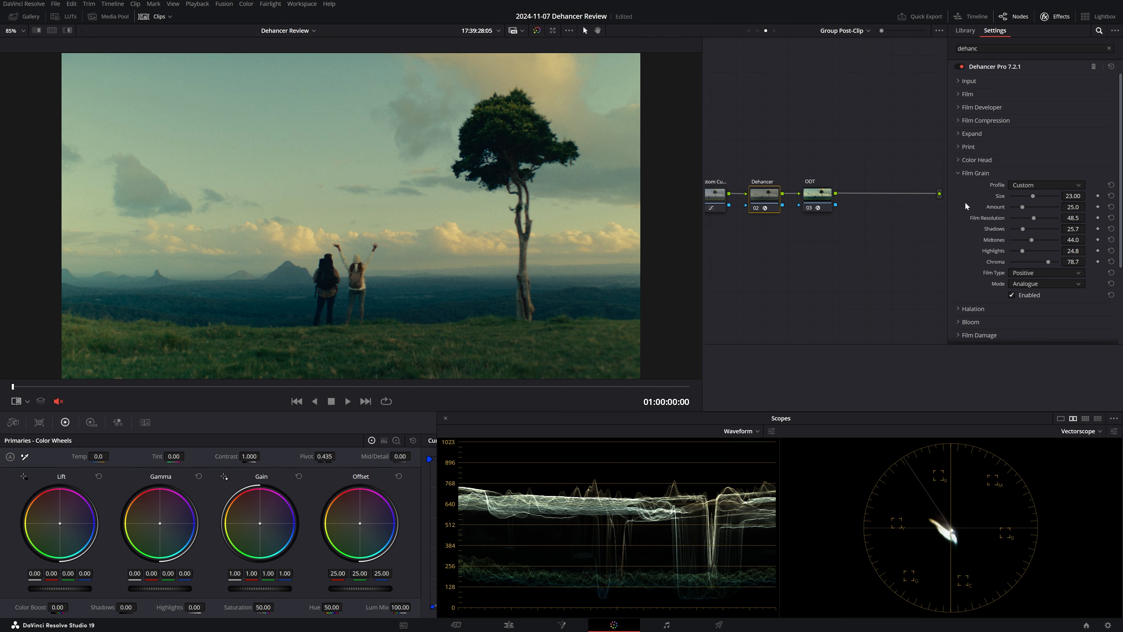
- Set the Halation profile to 16 mm / Super 16 and switch it to Custom for detailed control
click(976, 172)
click(978, 186)
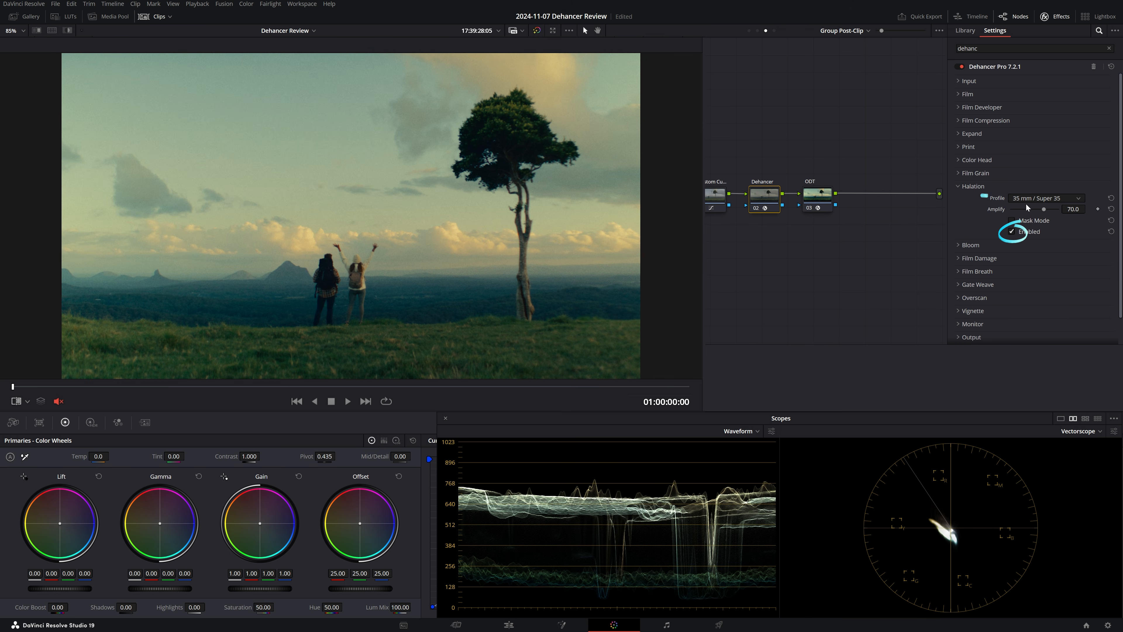
click(1032, 198)
click(1052, 238)
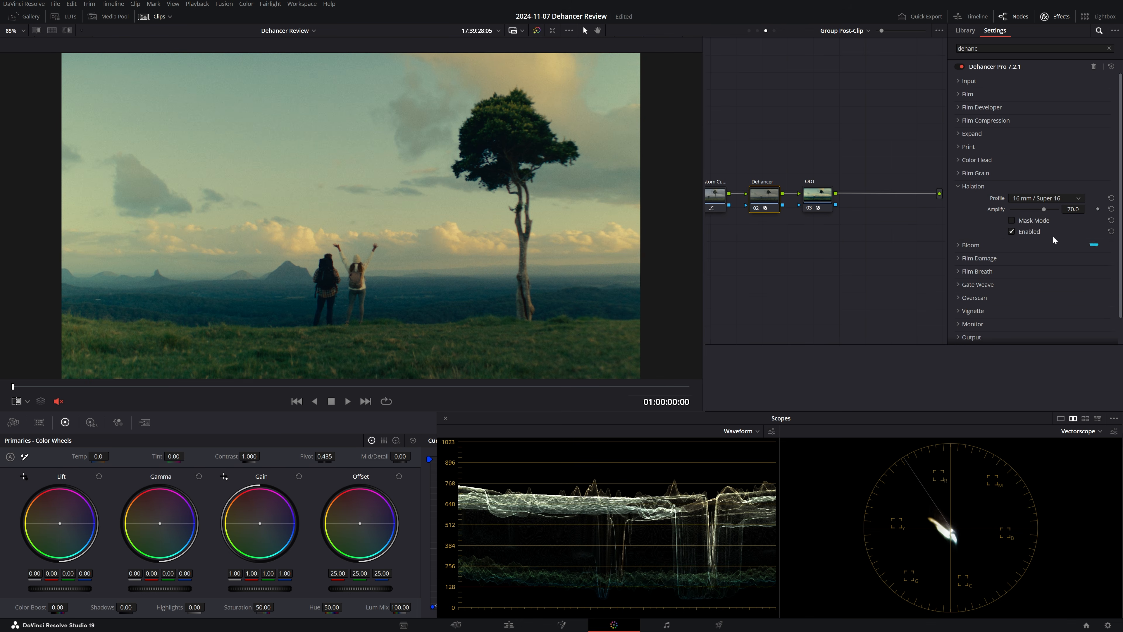
click(1020, 198)
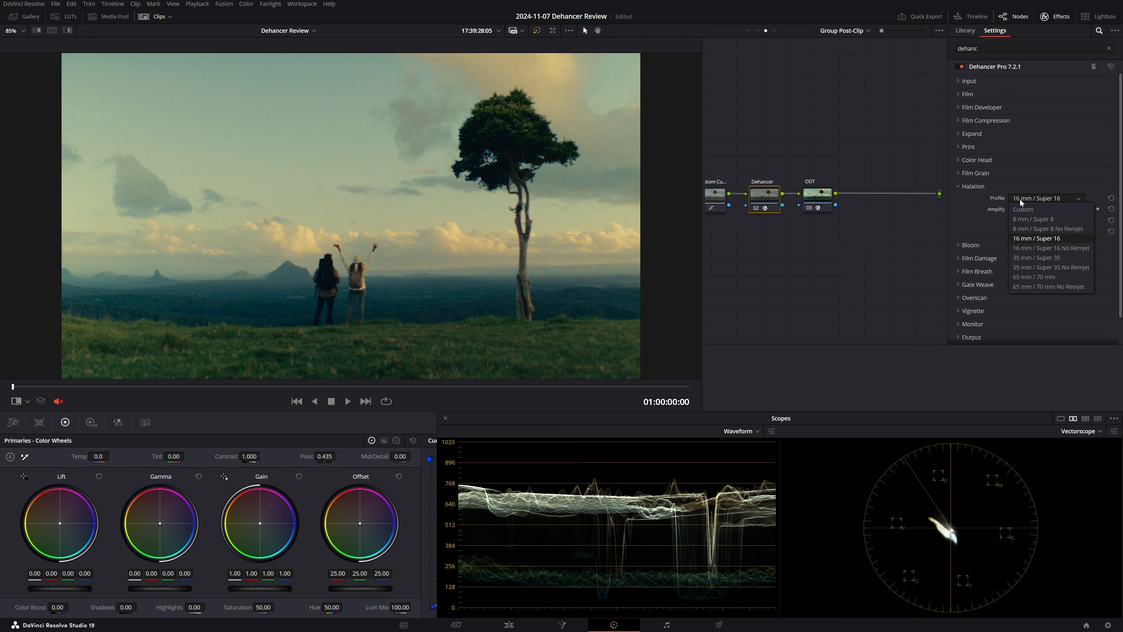
click(1023, 210)
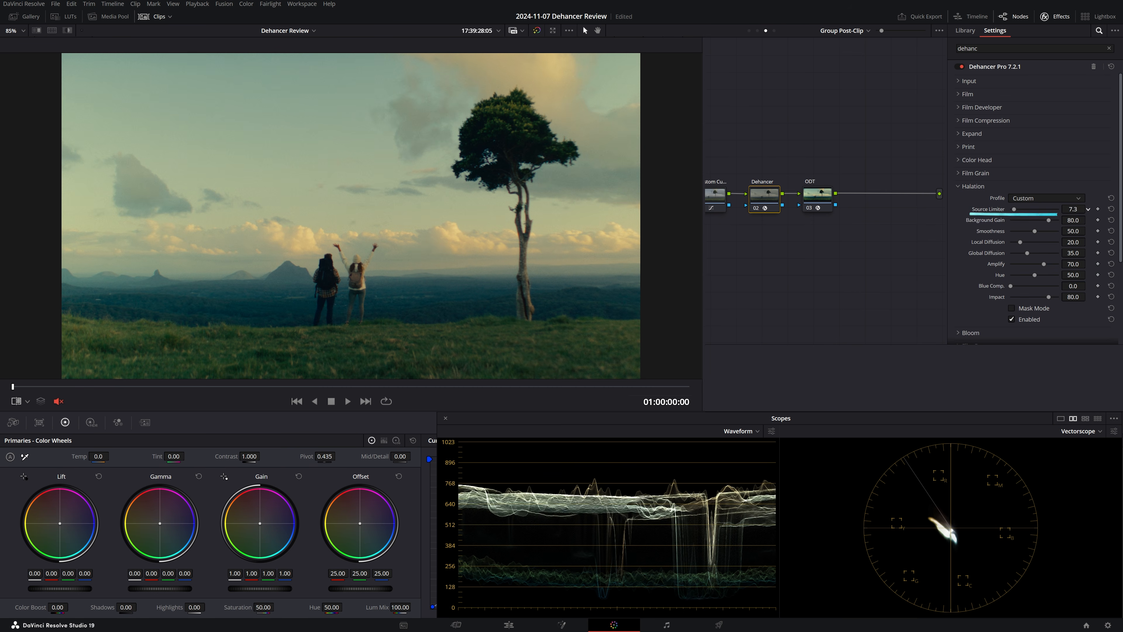
- Set Halation's Source Limiter to 0.0, Background Gain 100.0, Smoothness 0.0, Local Diffusion 31.2, Global Diffusion 8.5, Amplify 73.4, Hue 100.0 and Impact 86.3
drag(1035, 231, 1010, 231)
drag(1020, 242, 1014, 253)
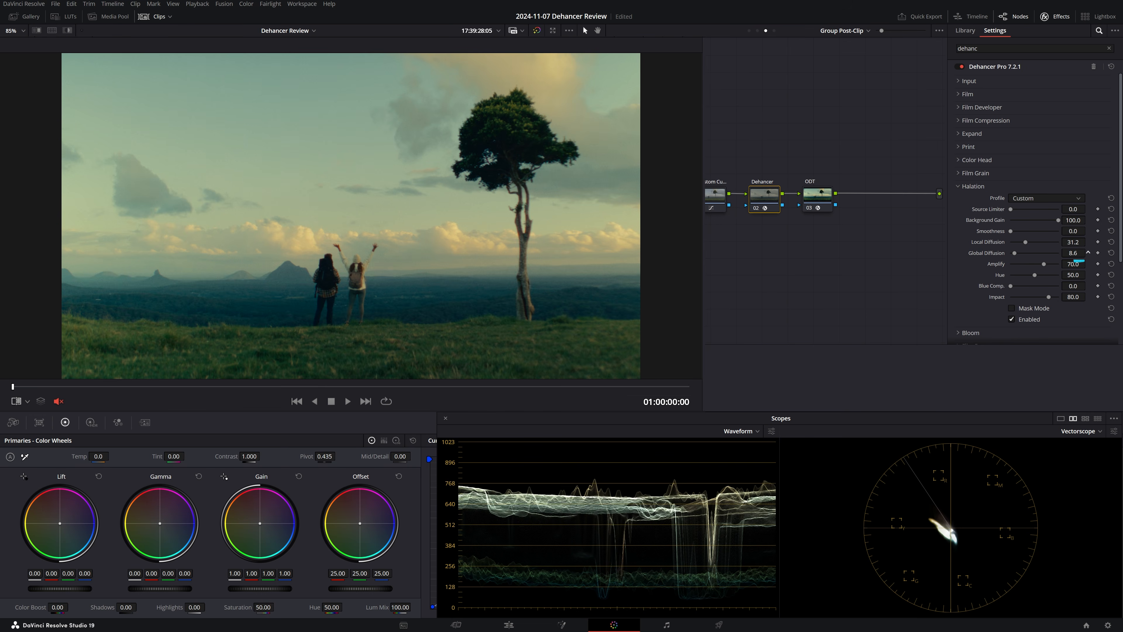
scroll(323, 281, up, 8)
drag(323, 339, 349, 214)
drag(1044, 264, 1057, 274)
drag(1048, 297, 1052, 298)
- Compare the full frame with Halation off and on
key(shift+z)
click(1011, 320)
click(1011, 320)
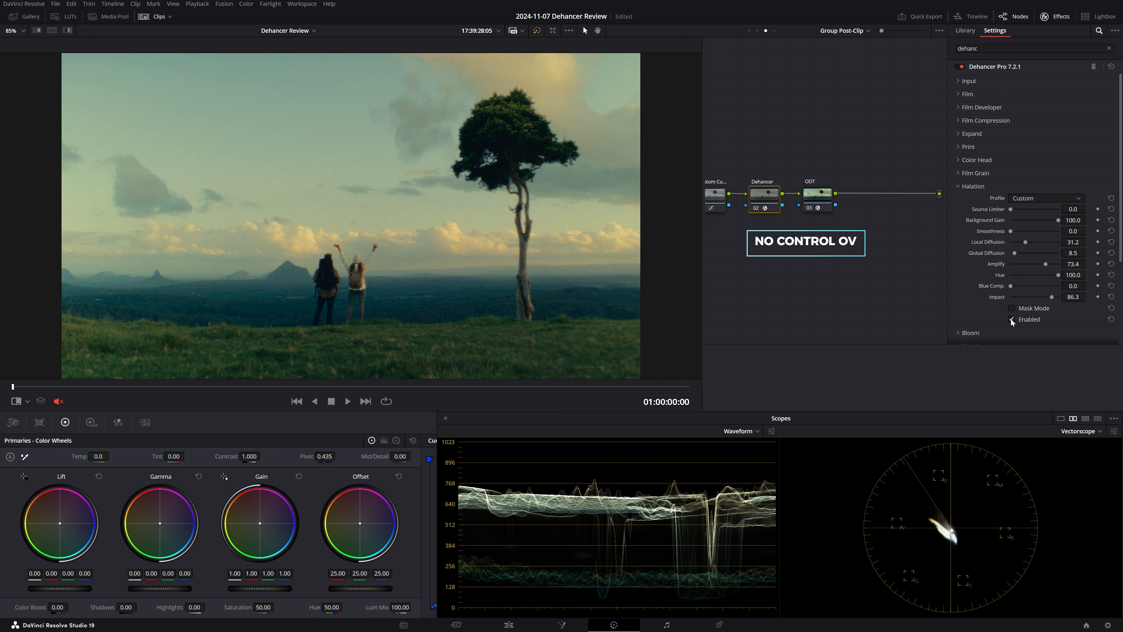
- Enable Bloom with the 16 mm / Super 16 profile and set its Amplify to about 16.5
click(971, 185)
click(973, 199)
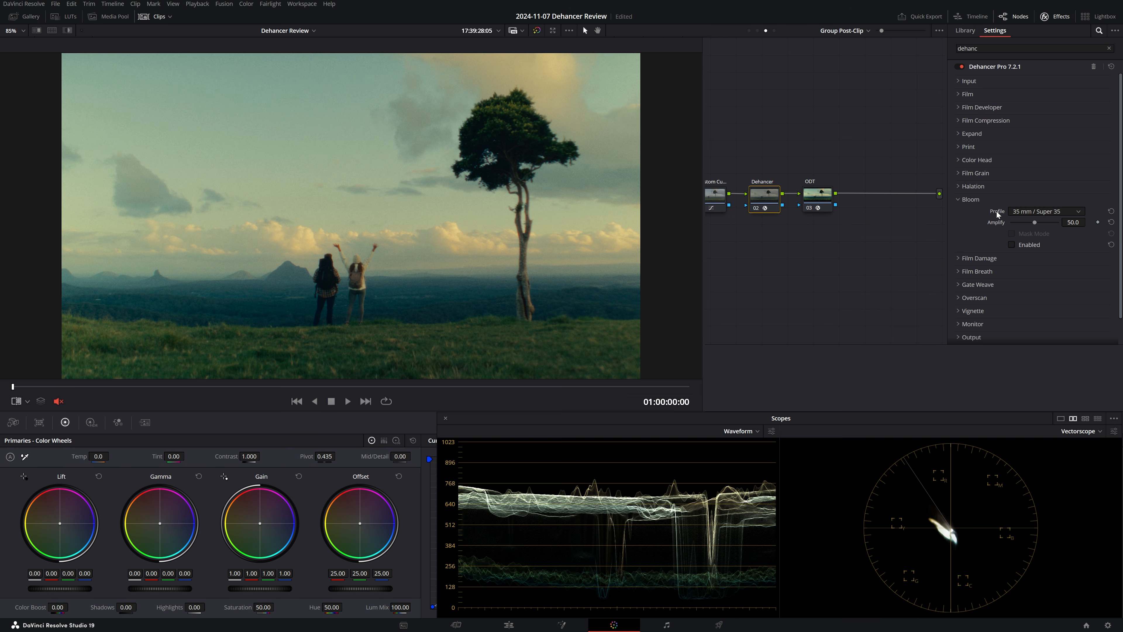
click(1021, 212)
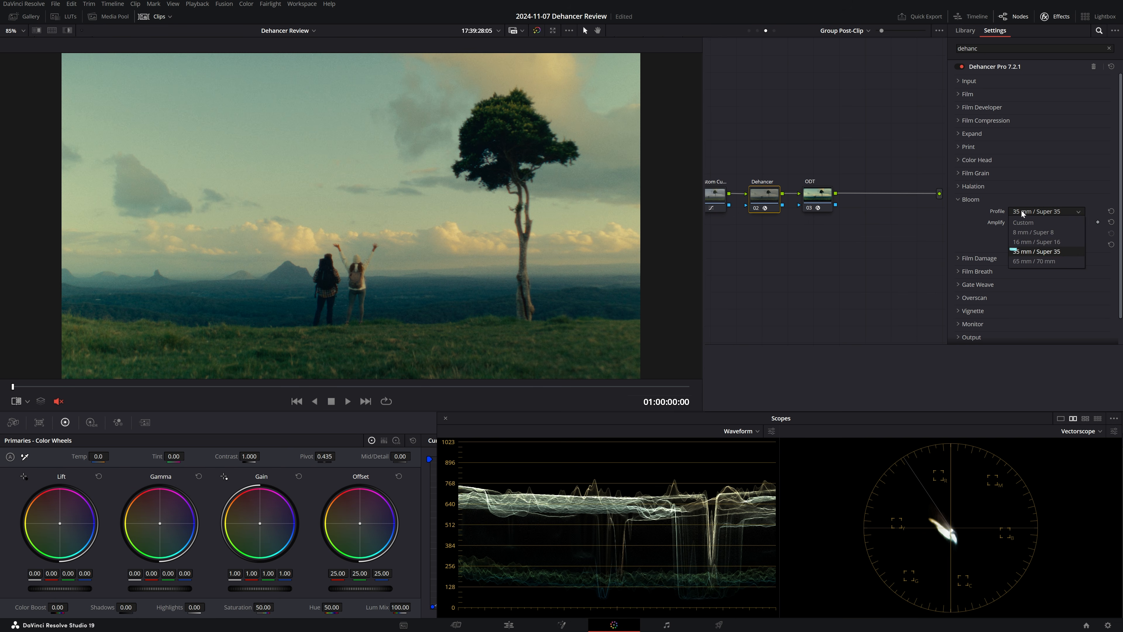
click(1032, 241)
click(1012, 246)
drag(1035, 223, 1018, 223)
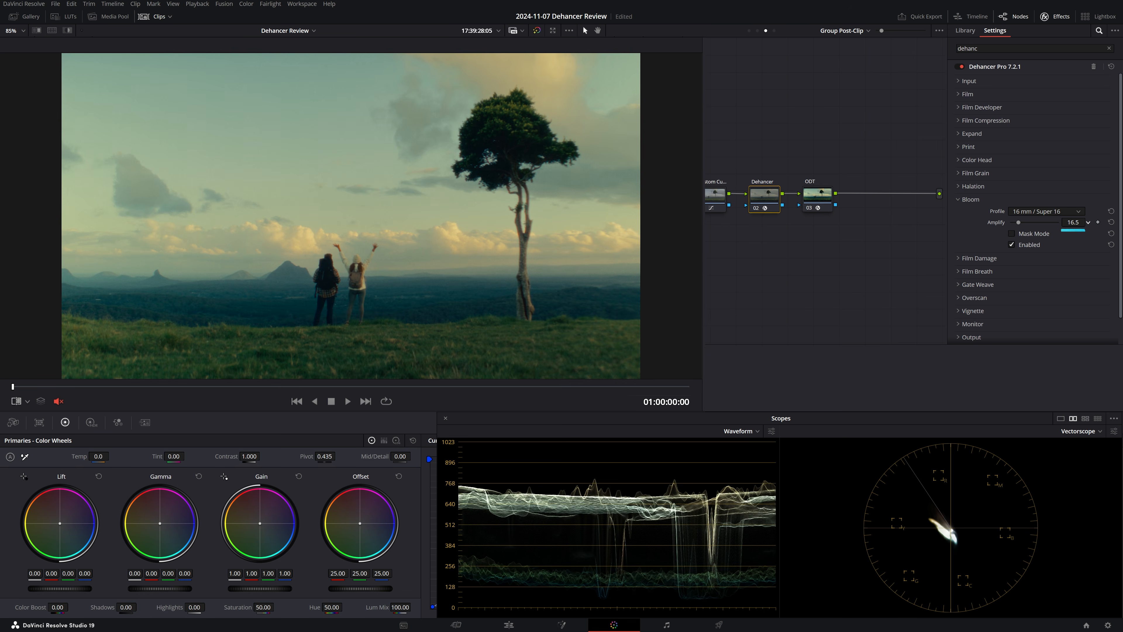
- Enable Film Damage with a Custom profile, turn its hairs off and raise the Dust Amount
click(971, 201)
click(980, 212)
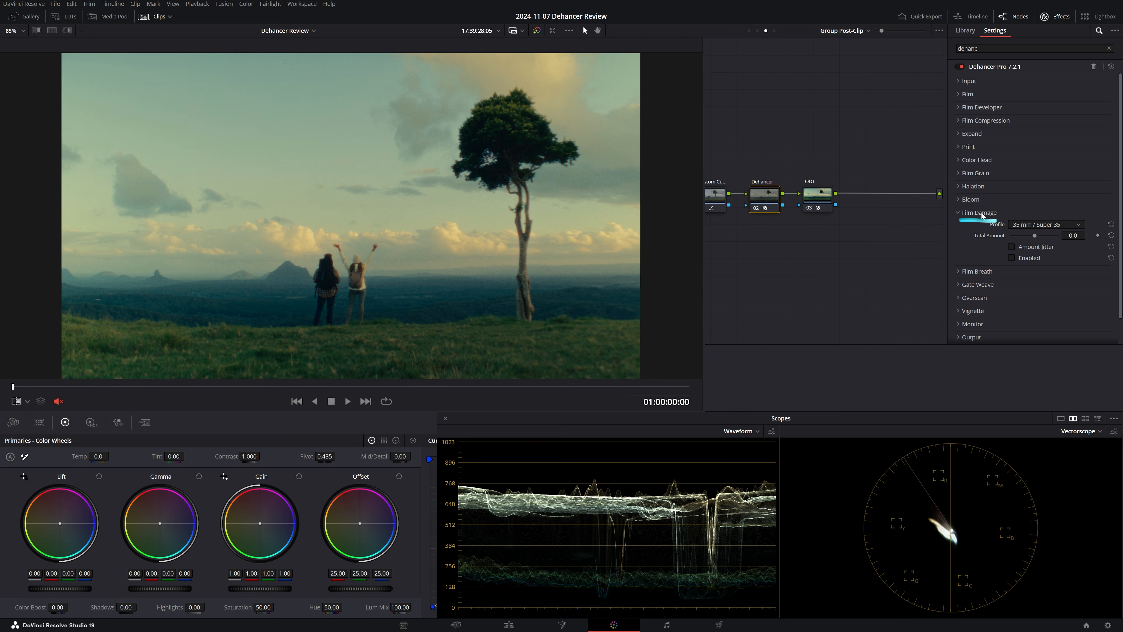
click(1027, 224)
click(1028, 235)
scroll(981, 238, down, 3)
scroll(981, 238, down, 2)
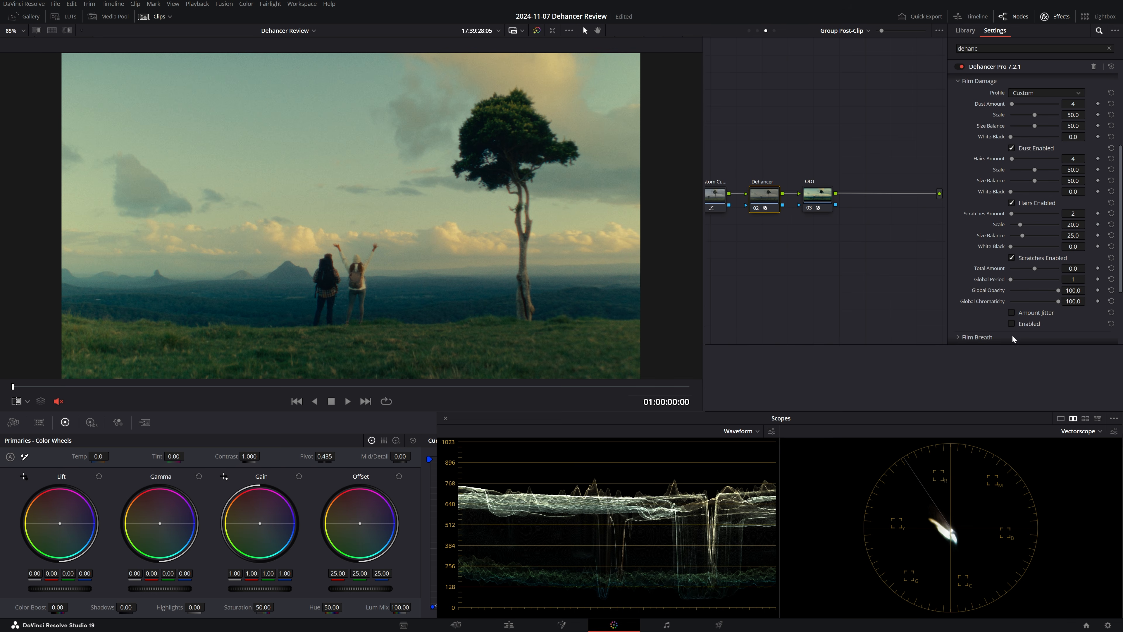
click(1012, 325)
click(1012, 203)
scroll(1005, 146, up, 1)
mouse_move(1073, 130)
mouse_down()
mouse_move(1072, 142)
mouse_move(1038, 142)
mouse_move(1122, 163)
mouse_up()
- Enable Overscan and set its gate type to Ultra 16mm 1.85:1
click(982, 110)
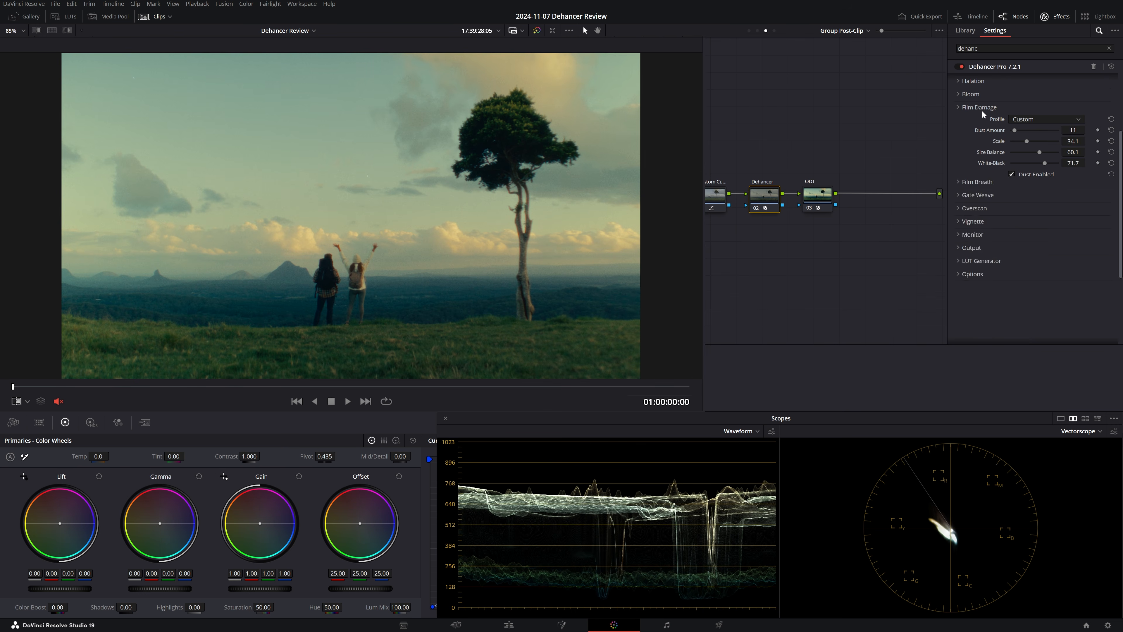
click(975, 255)
scroll(979, 265, down, 3)
scroll(983, 273, down, 1)
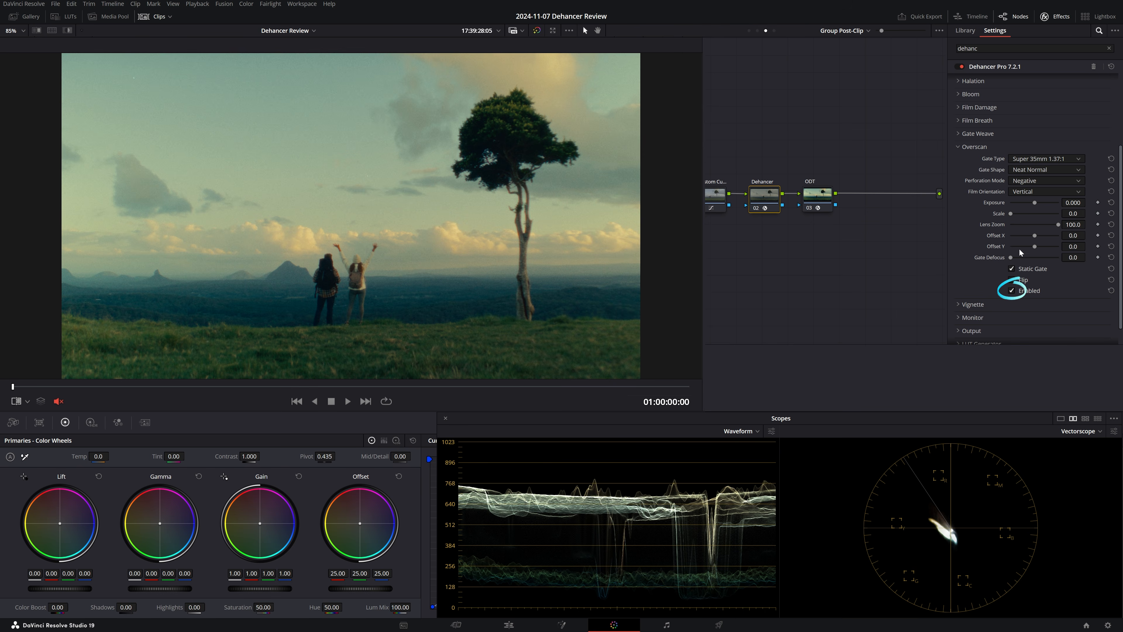
click(1012, 291)
click(1036, 157)
click(1042, 191)
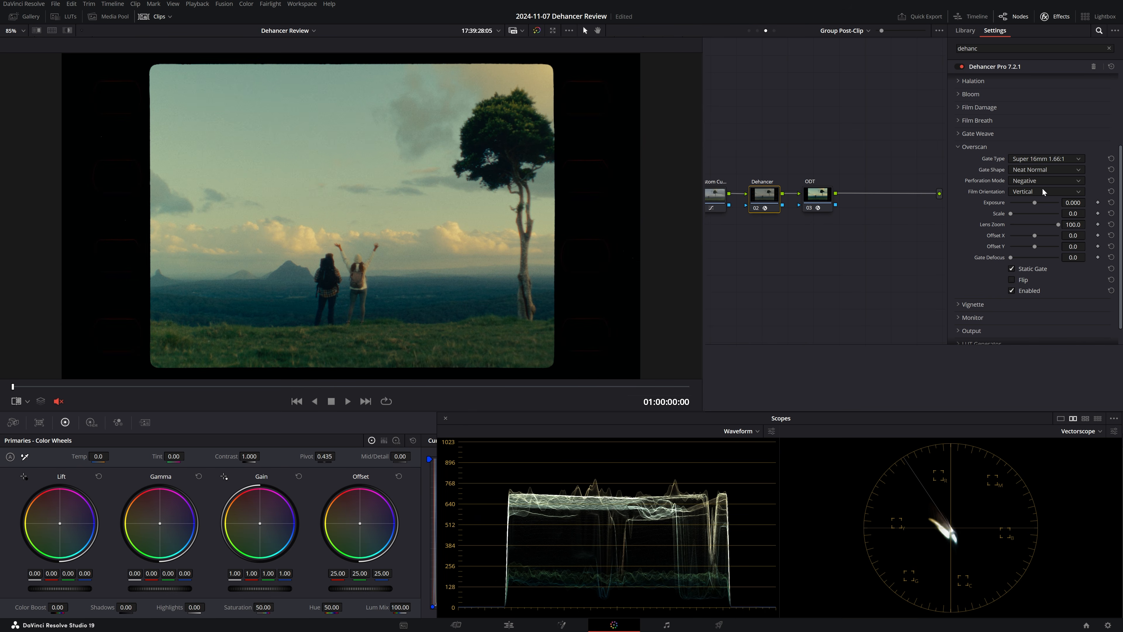
click(1032, 159)
click(1029, 198)
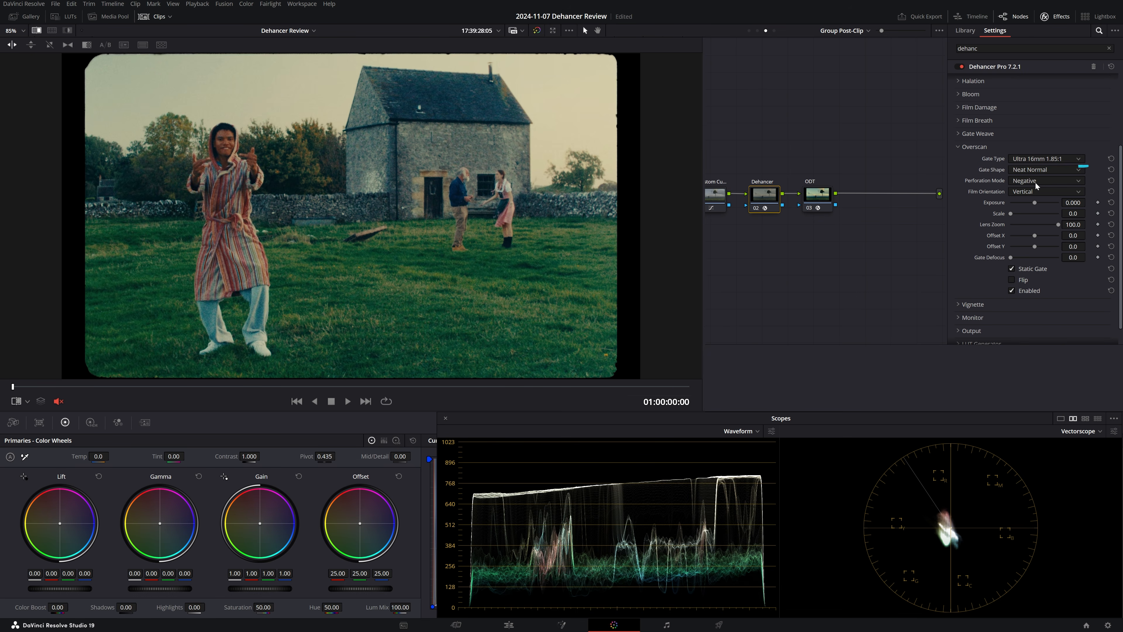
- Raise Overscan's Scale, lower its Lens Zoom, turn off Static Gate and add a slight Gate Defocus
drag(1073, 213, 1088, 213)
drag(992, 224, 970, 224)
click(1011, 269)
drag(1022, 258, 1017, 260)
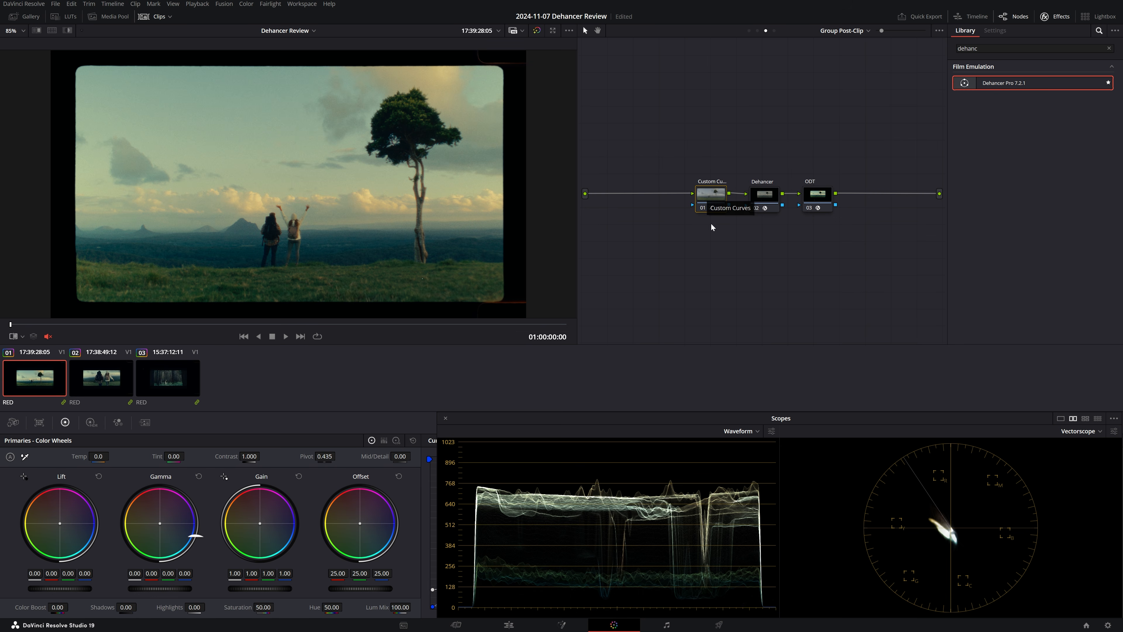
- Add a node named Secondaries before the Custom Curves node in the group post-clip graph
key(shift+s)
text(Secondaries)
key(Return)
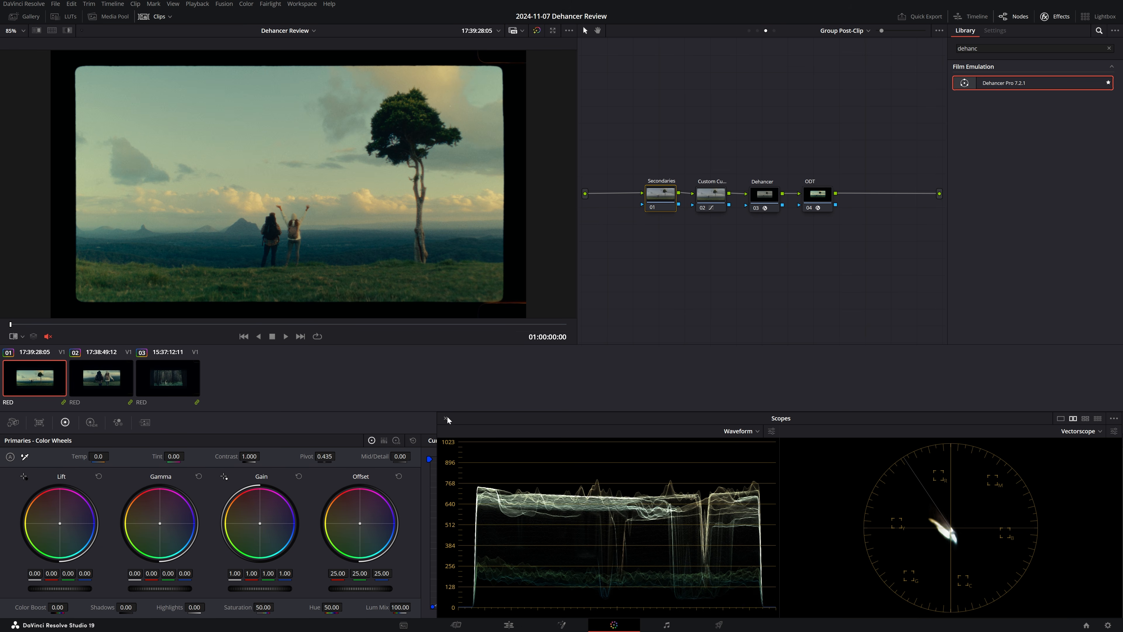
- Highlight the Yellow range in ColorSlice and shift its Center to about 0.69 so that it targets the grass and tree
click(446, 417)
click(477, 421)
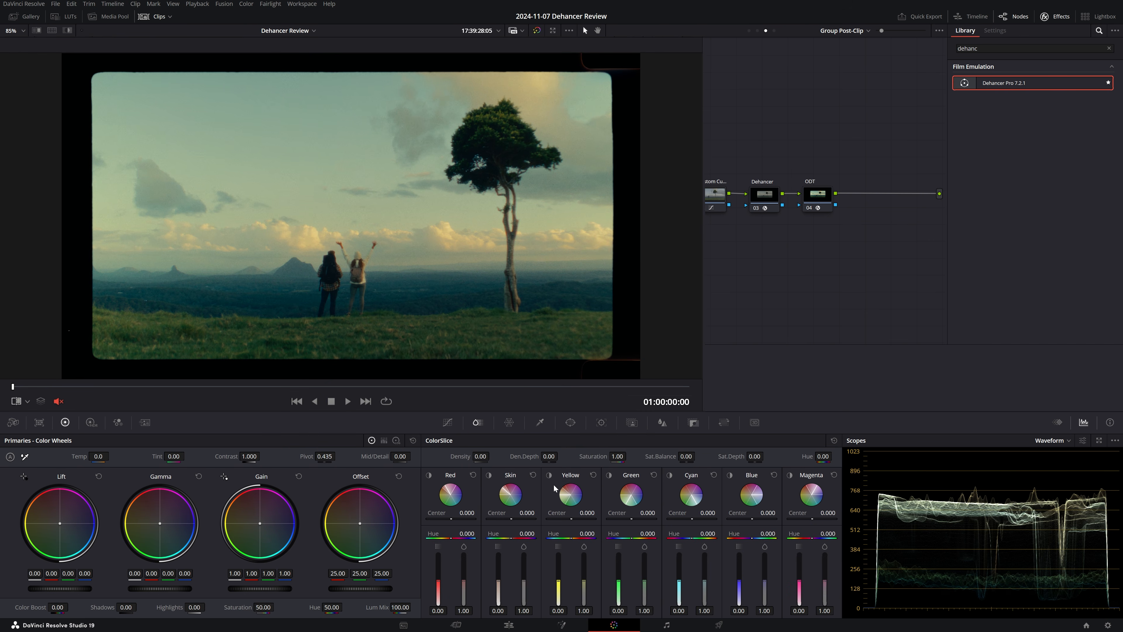
click(549, 477)
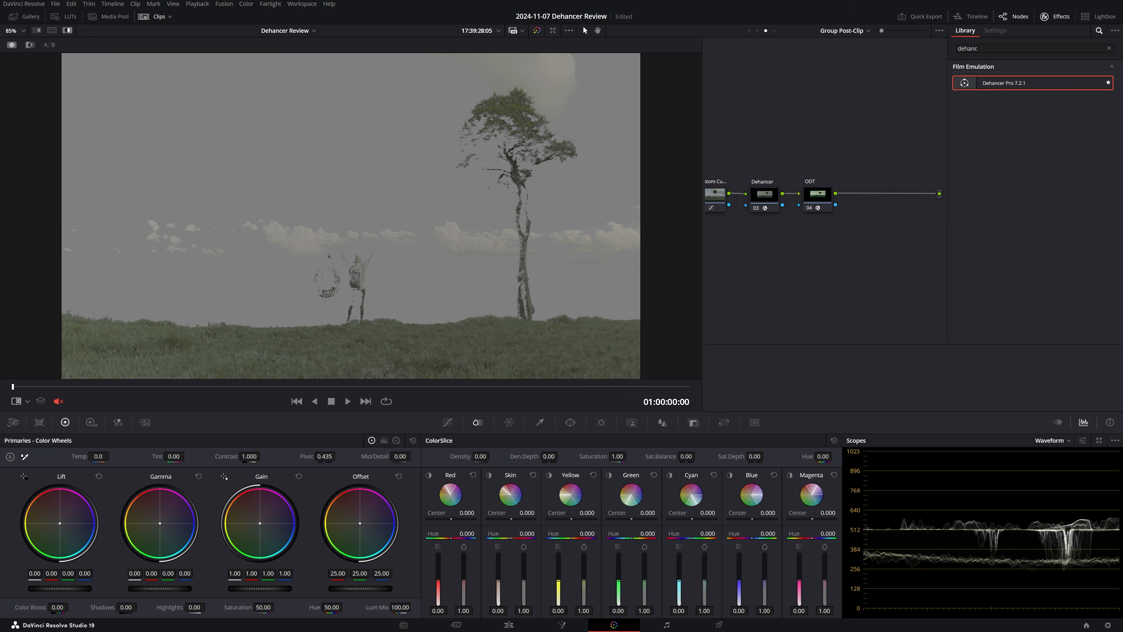
drag(571, 518, 587, 518)
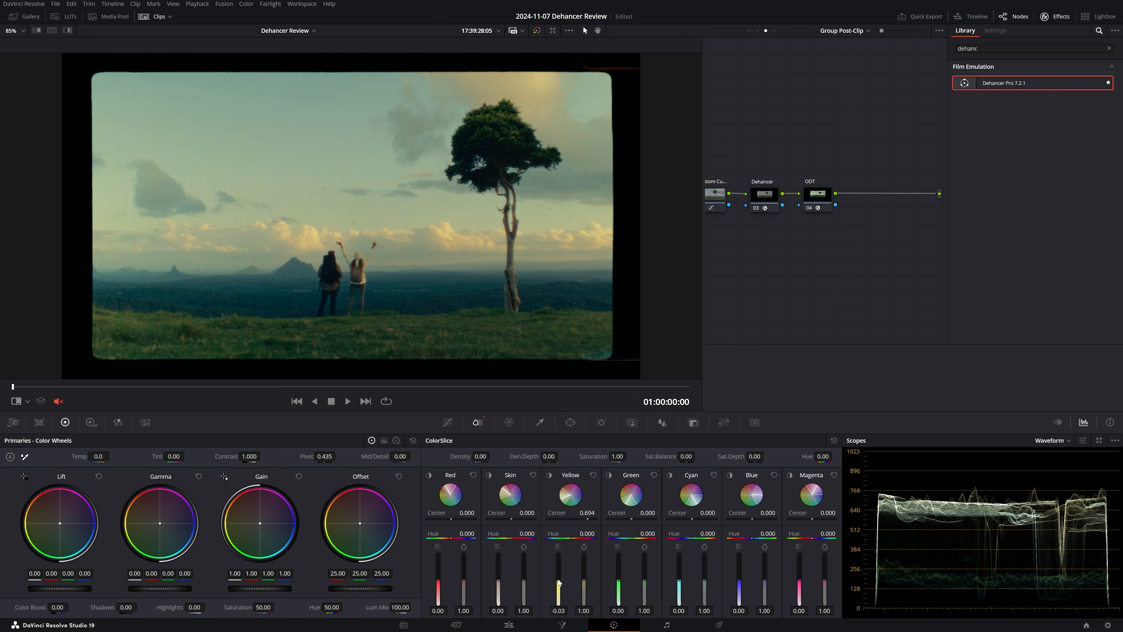
- Match the grass to the reference still by setting ColorSlice Yellow to Hue -0.206, Density -0.21 and Saturation 1.12
key(ctrl+w)
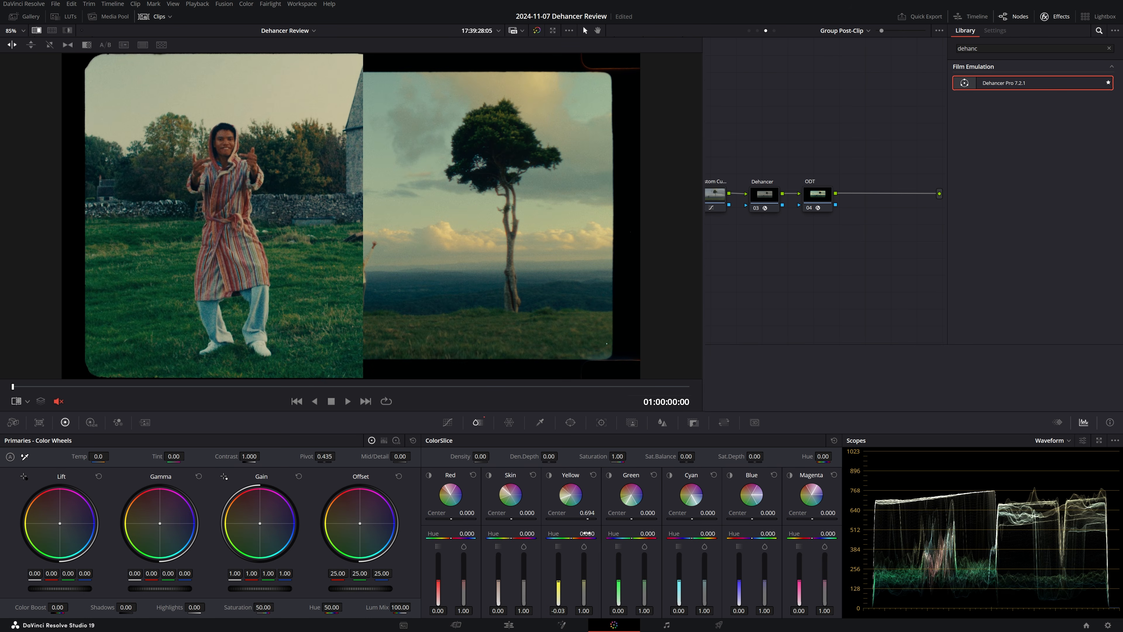
drag(587, 534, 578, 534)
drag(583, 610, 550, 611)
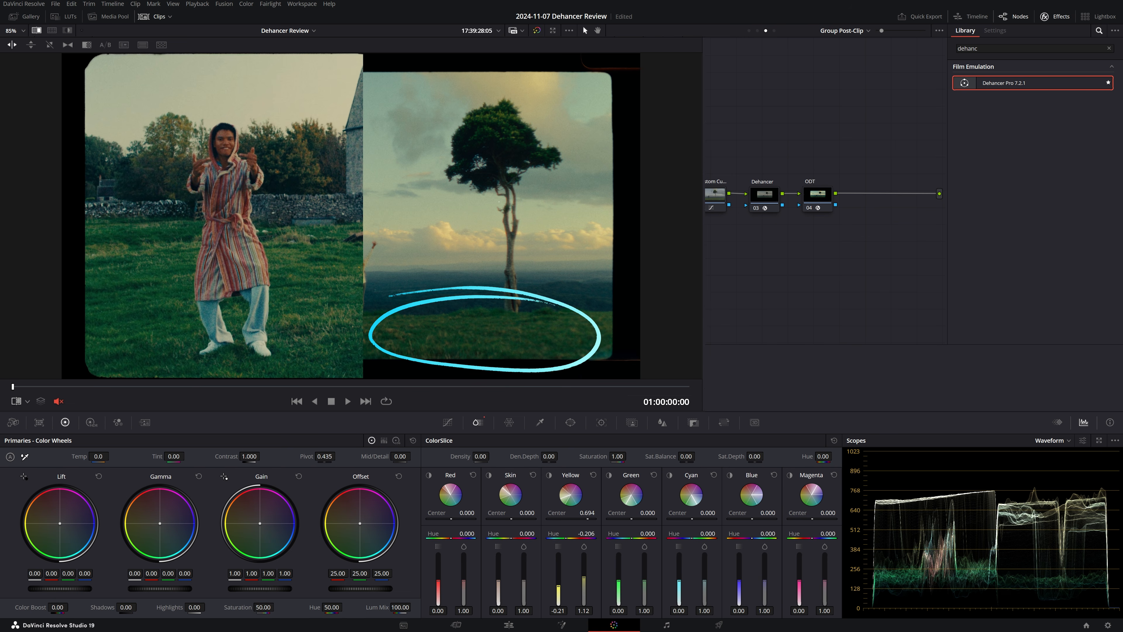
key(alt+w)
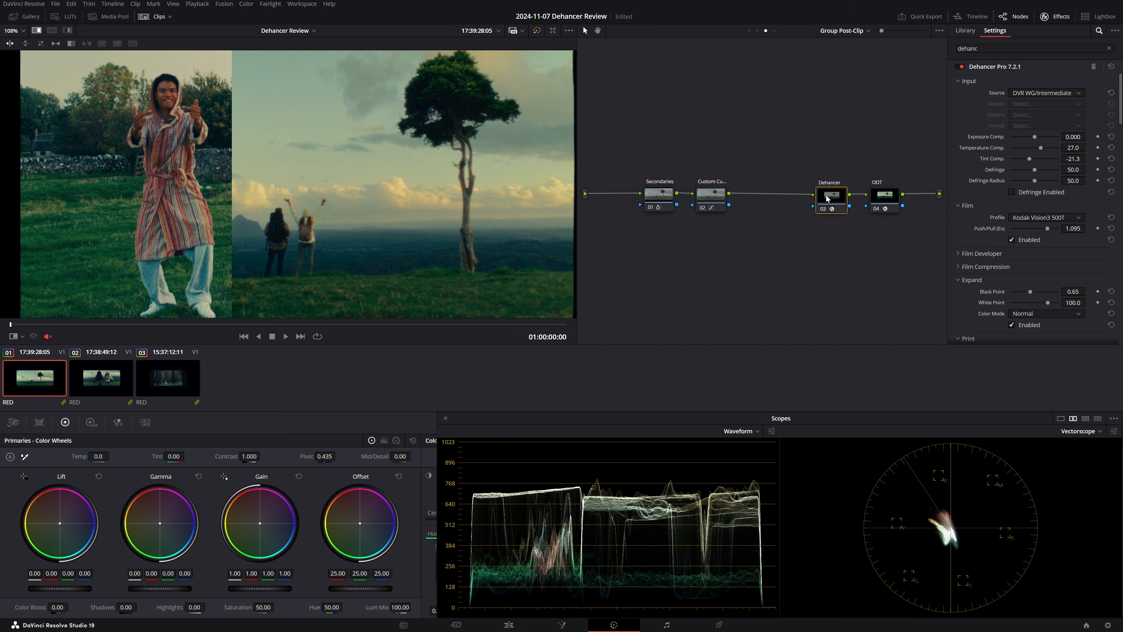
- Insert a node named Texture Pop between Custom Curves and Dehancer and tidy the node spacing
drag(826, 230, 772, 207)
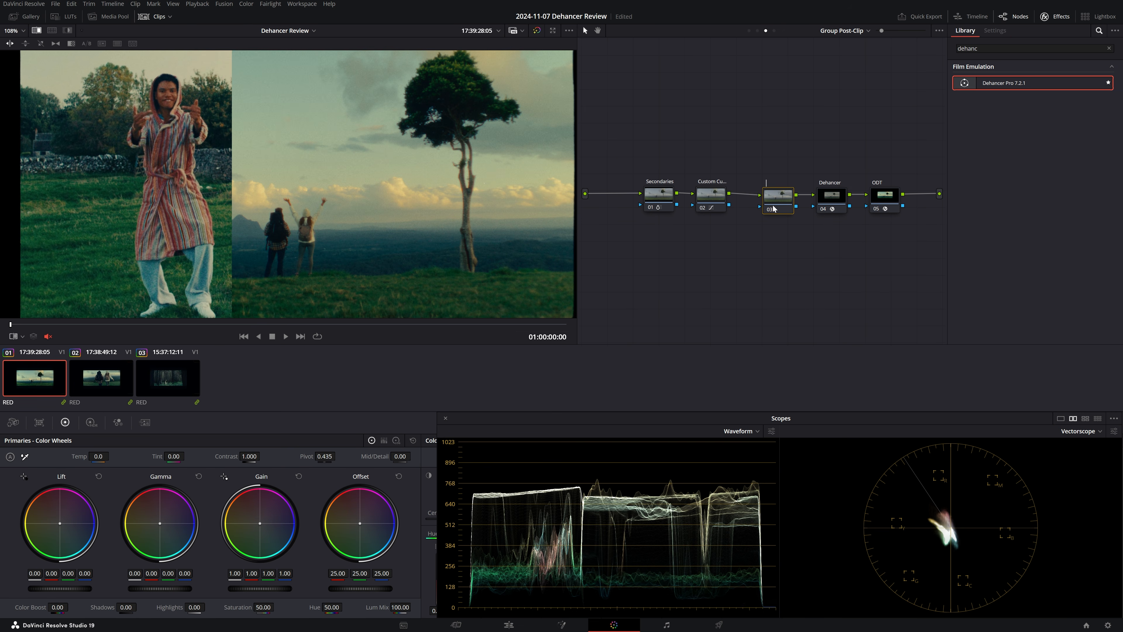
text(Texture Pop)
drag(784, 163, 883, 226)
drag(774, 207, 759, 205)
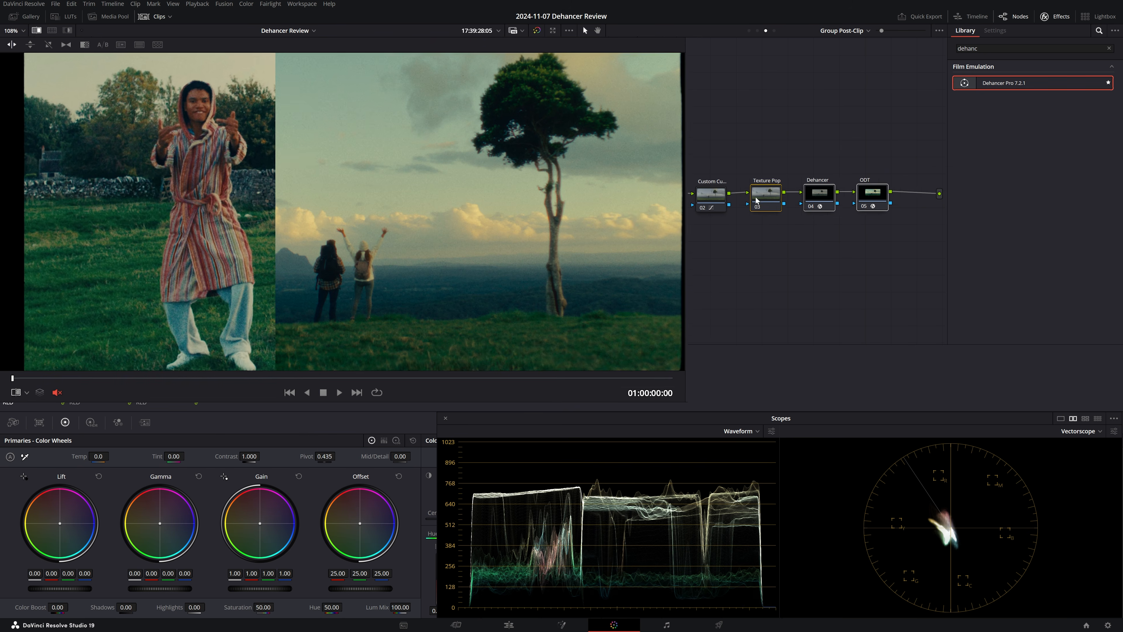
- Apply the Texture Pop effect to its node and set the Operating Mode to Advanced
drag(979, 49, 921, 49)
text(texture)
drag(977, 87, 762, 197)
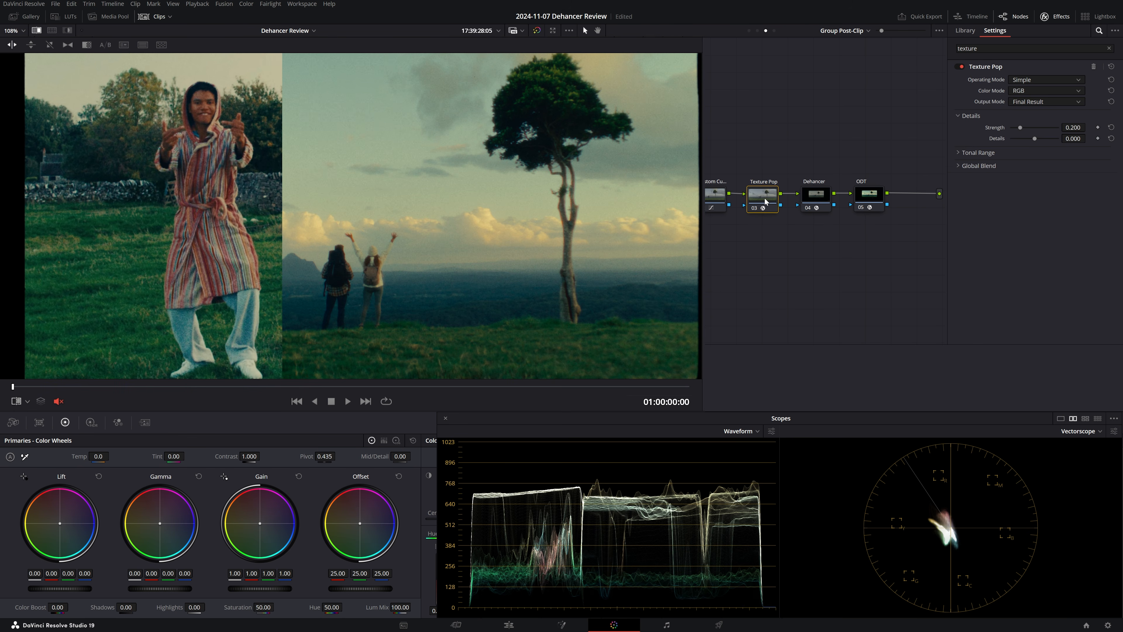
click(1035, 83)
click(1026, 101)
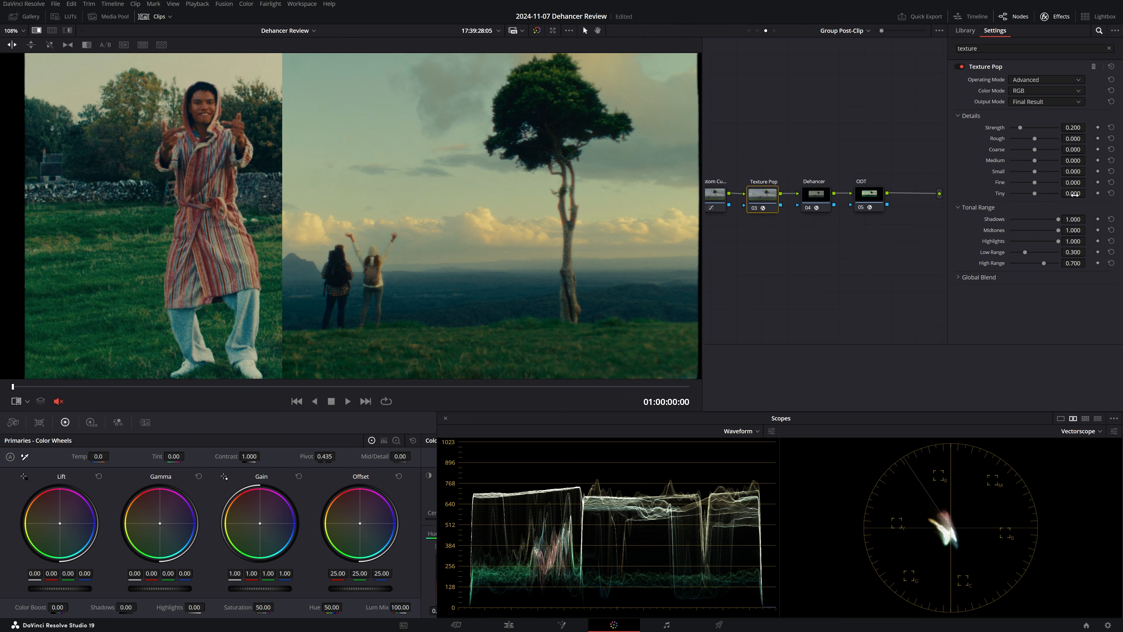
- Set Texture Pop's Tiny detail to 0.046 and adjust the Fine to Medium details using the A/B difference highlight
drag(1088, 193, 1090, 193)
key(shift+ctrl+h)
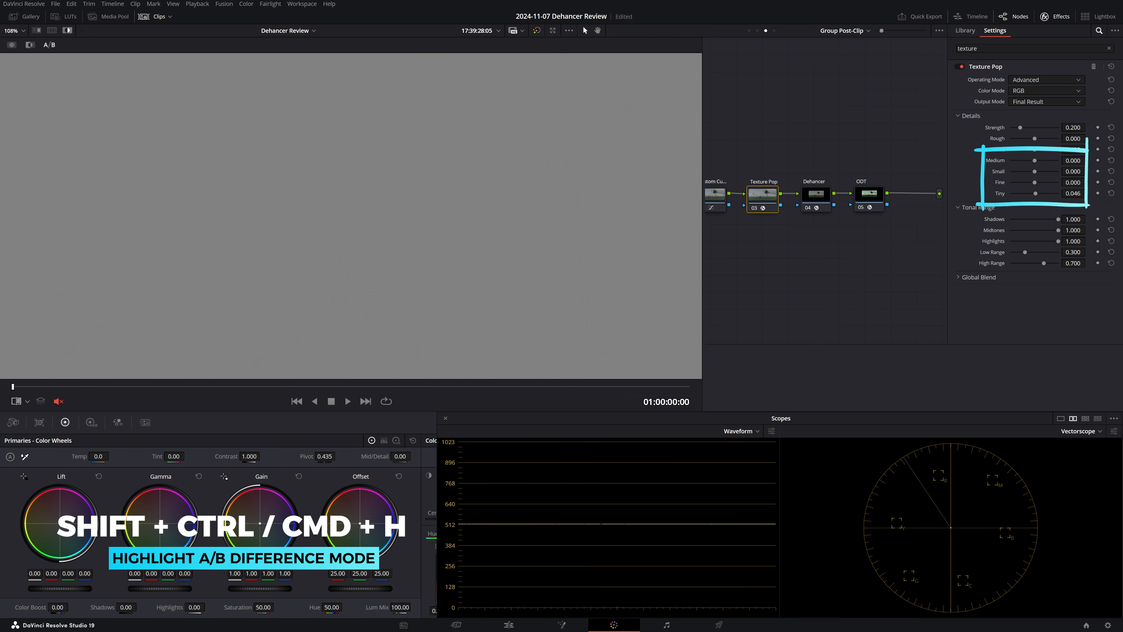
mouse_move(1085, 182)
mouse_down()
mouse_move(1101, 182)
mouse_move(1088, 160)
mouse_up()
key(shift+ctrl+h)
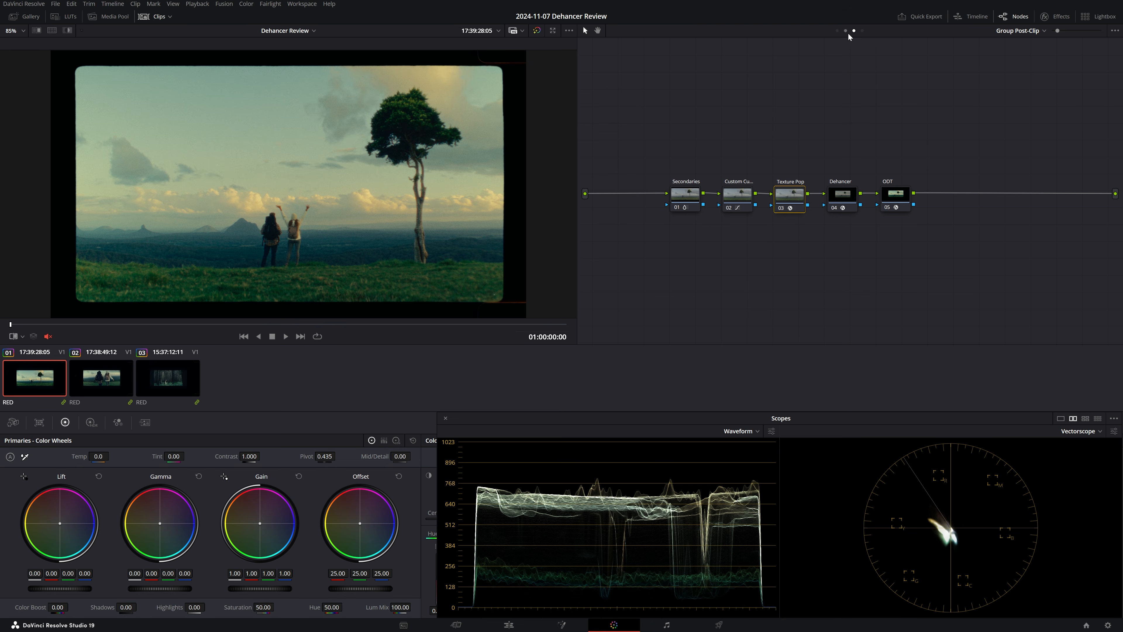
- Switch to the clip-level nodes of clip 02 and adjust its Exposure node with HDR wheels, Contrast 1.162 and Pivot 0.349
click(845, 31)
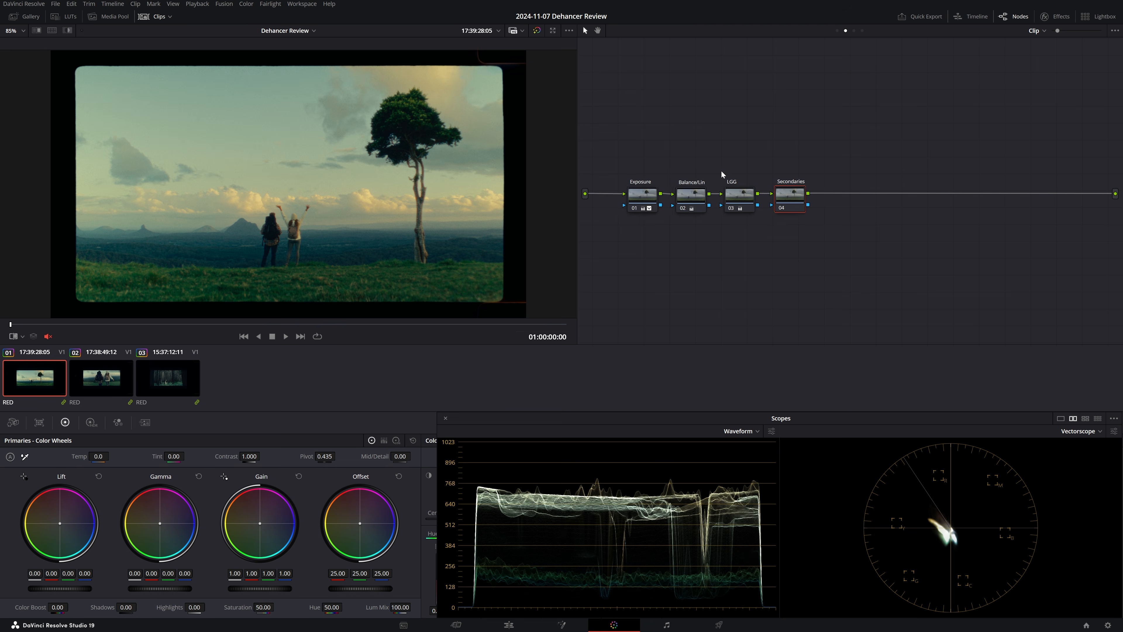
click(115, 377)
click(91, 423)
click(65, 423)
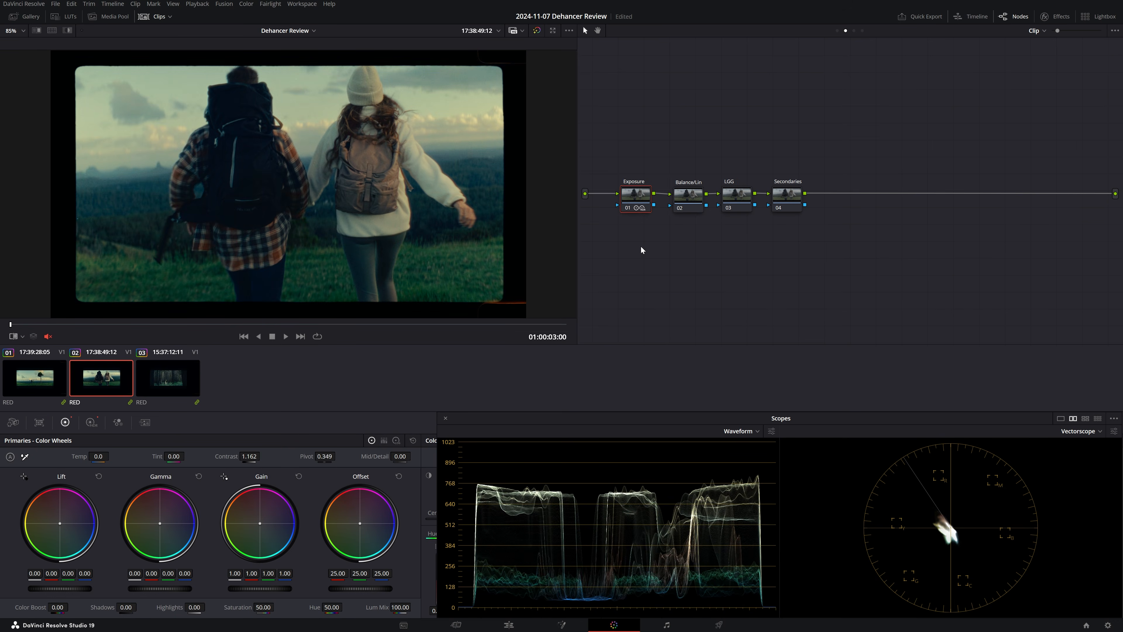